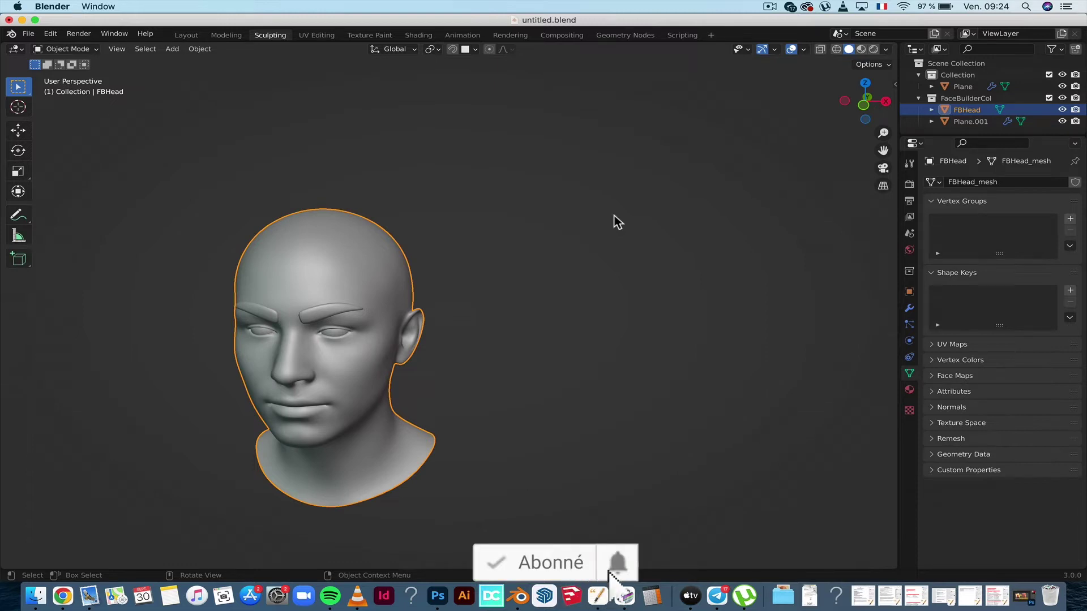
Add a NURBS path curve to the scene beside the head.
click(171, 49)
mouse_move(192, 74)
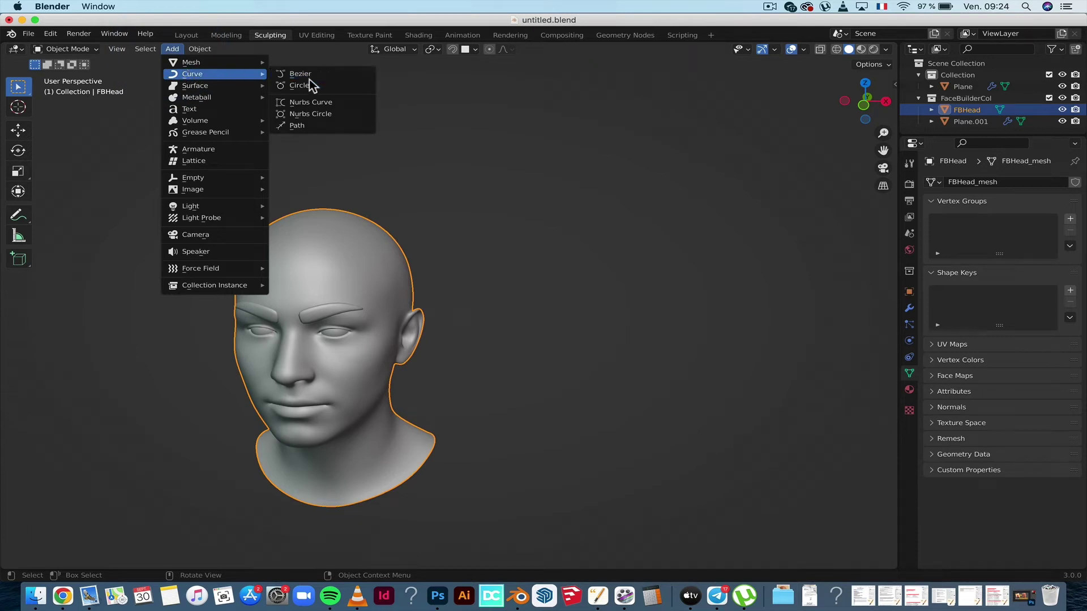
click(314, 127)
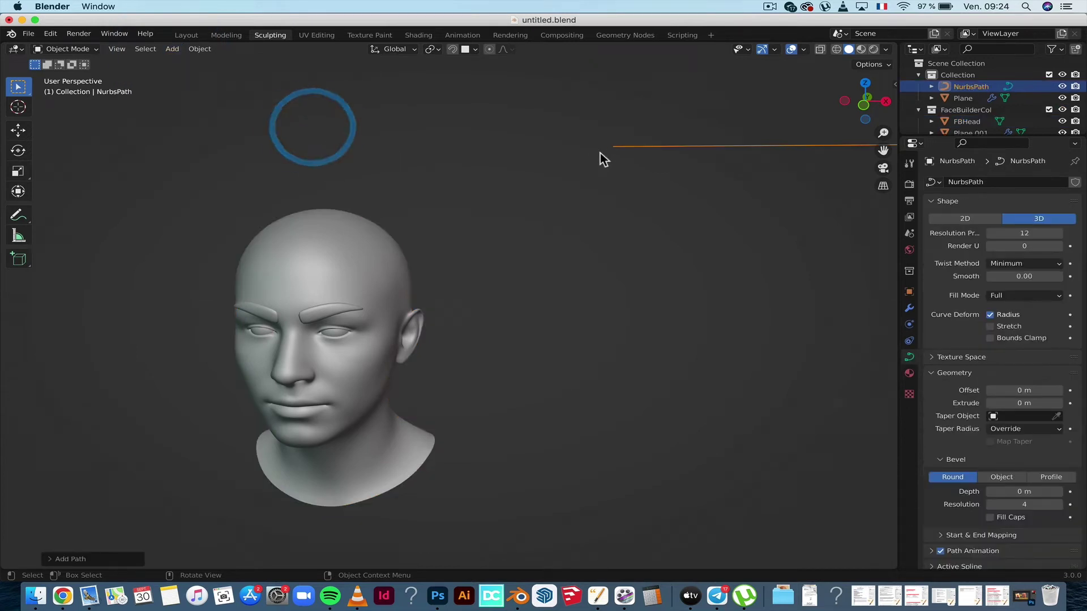
scroll(606, 156, down, 2)
scroll(614, 182, down, 2)
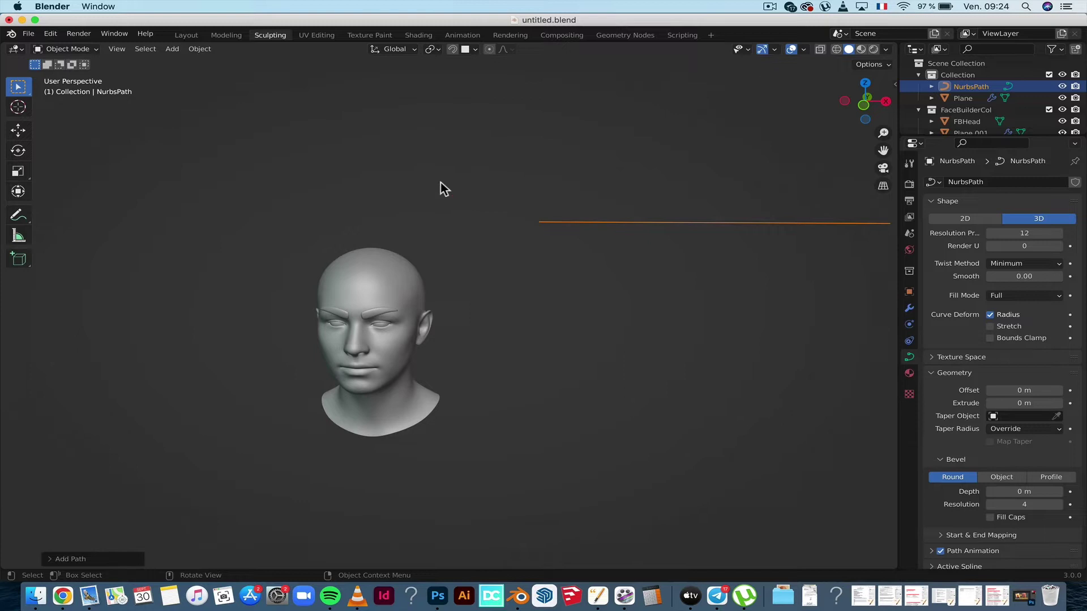
Add a Bezier circle curve, viewing the head from above and zoomed out.
click(173, 51)
mouse_move(192, 74)
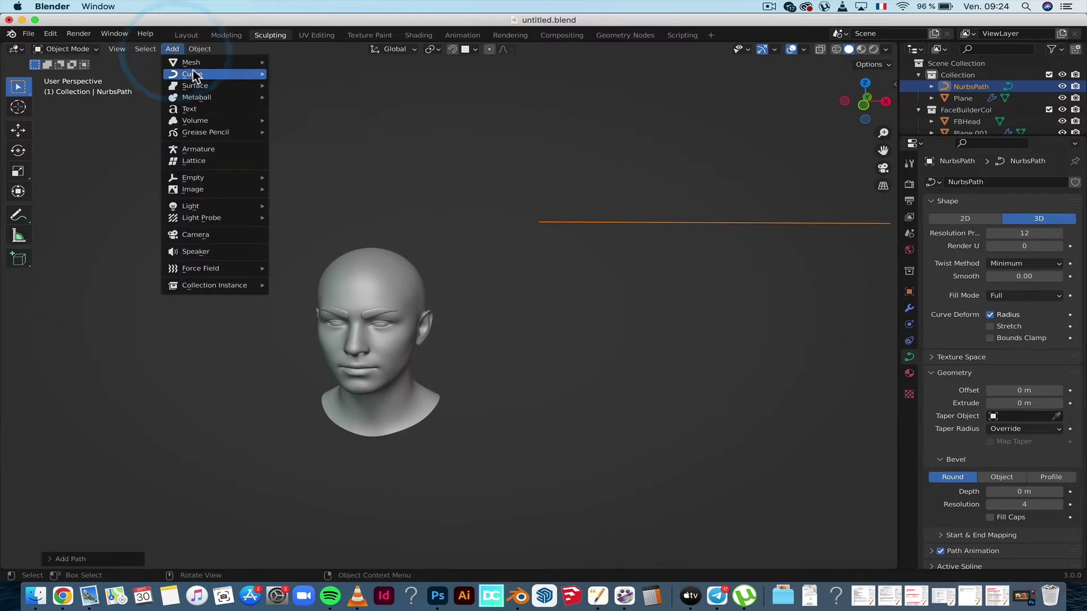
click(311, 85)
mouse_move(566, 173)
middle_down()
mouse_move(616, 247)
mouse_move(637, 244)
middle_up()
scroll(657, 239, down, 3)
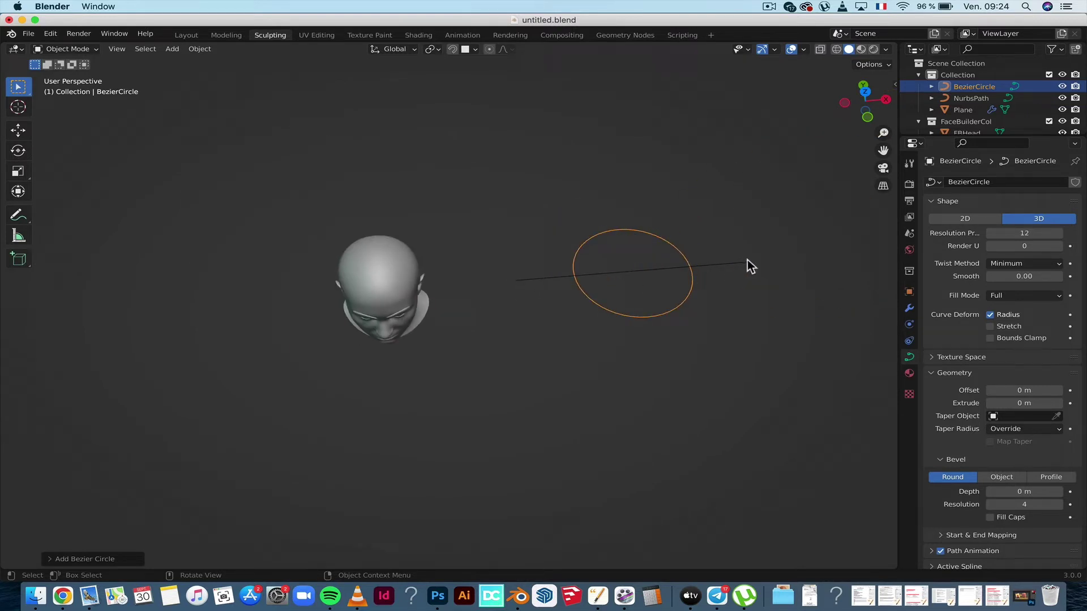
scroll(655, 277, down, 2)
scroll(622, 263, down, 2)
scroll(624, 259, down, 1)
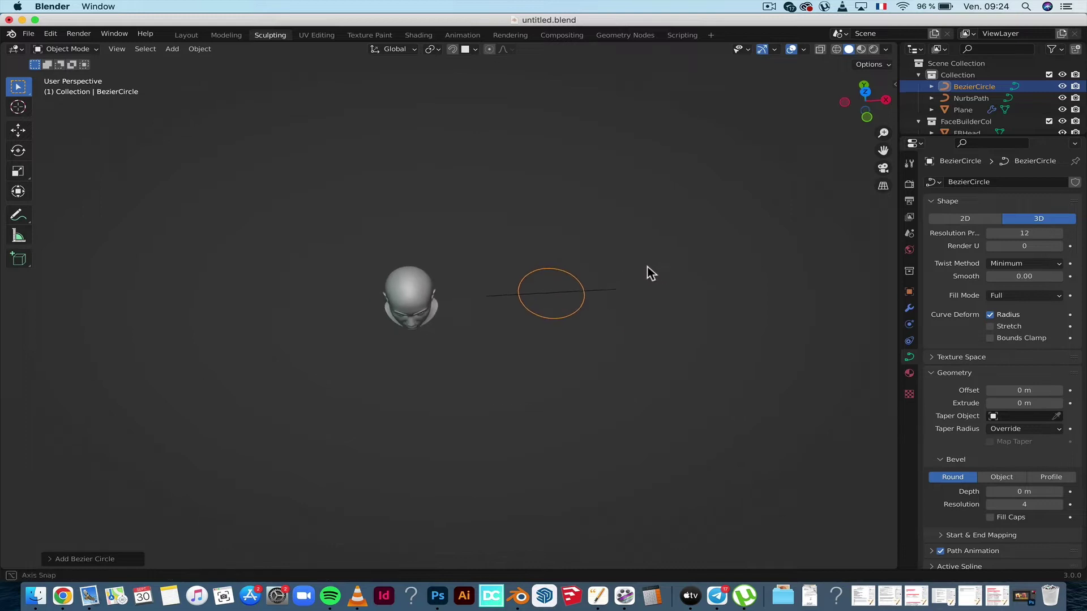
In top view, move the Bezier circle 4.25 m along X, then select the NURBS path.
click(865, 93)
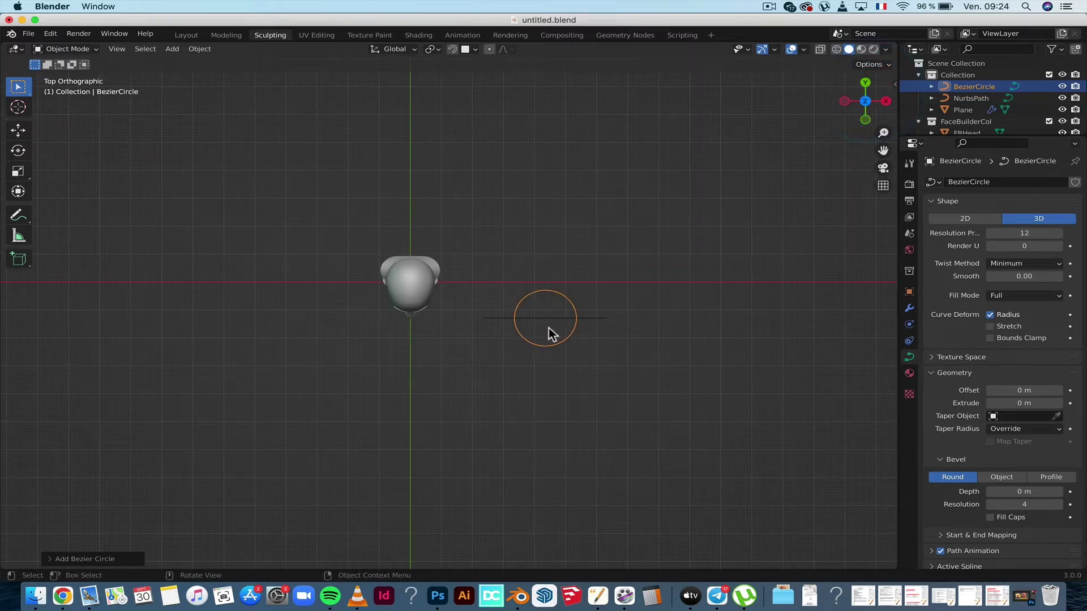
key(g)
key(x)
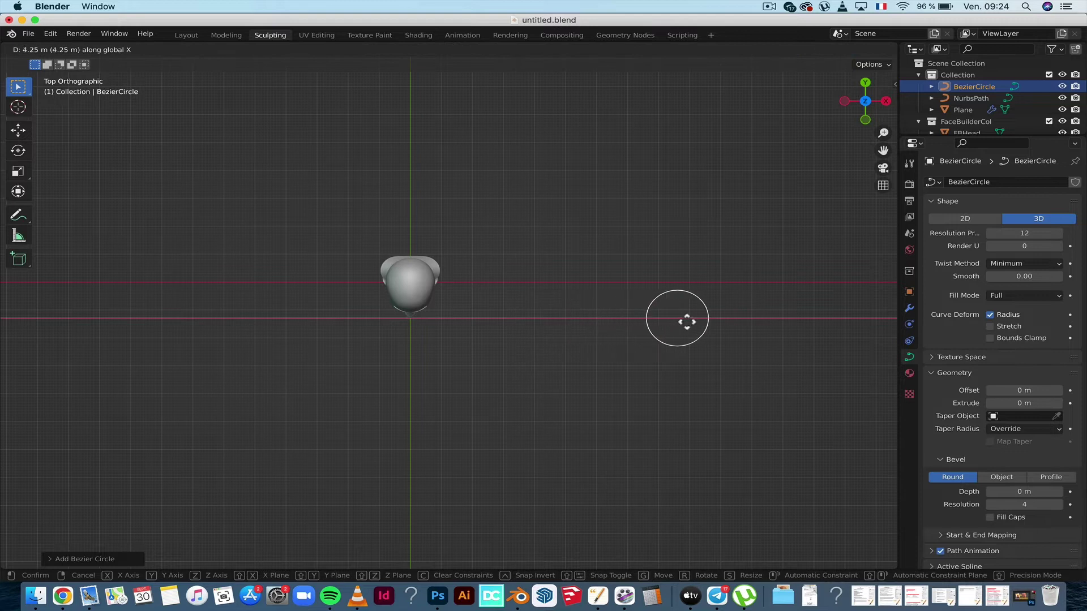
click(686, 321)
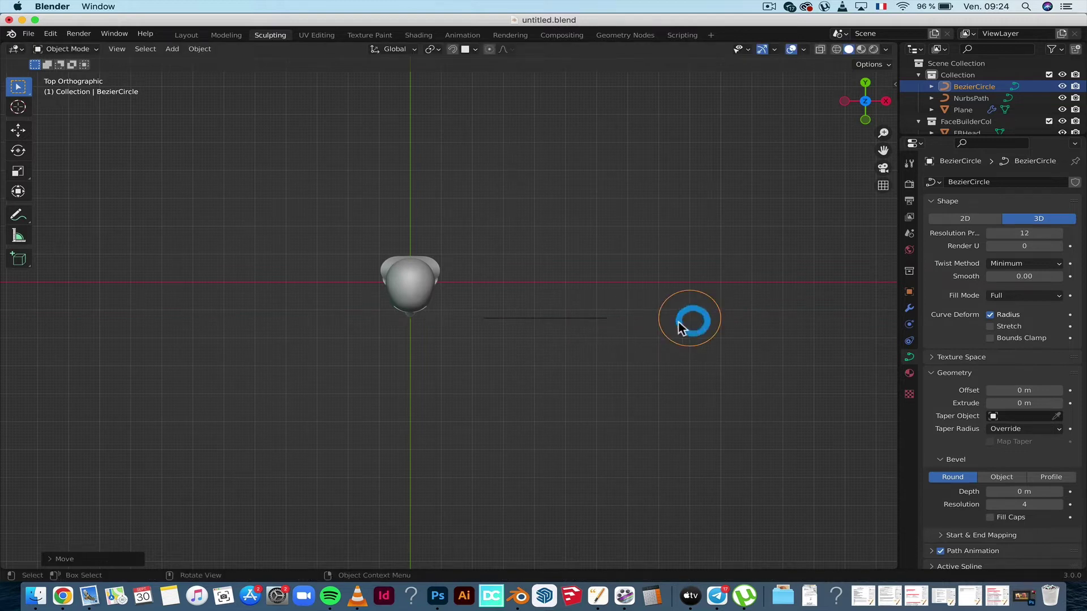
click(588, 319)
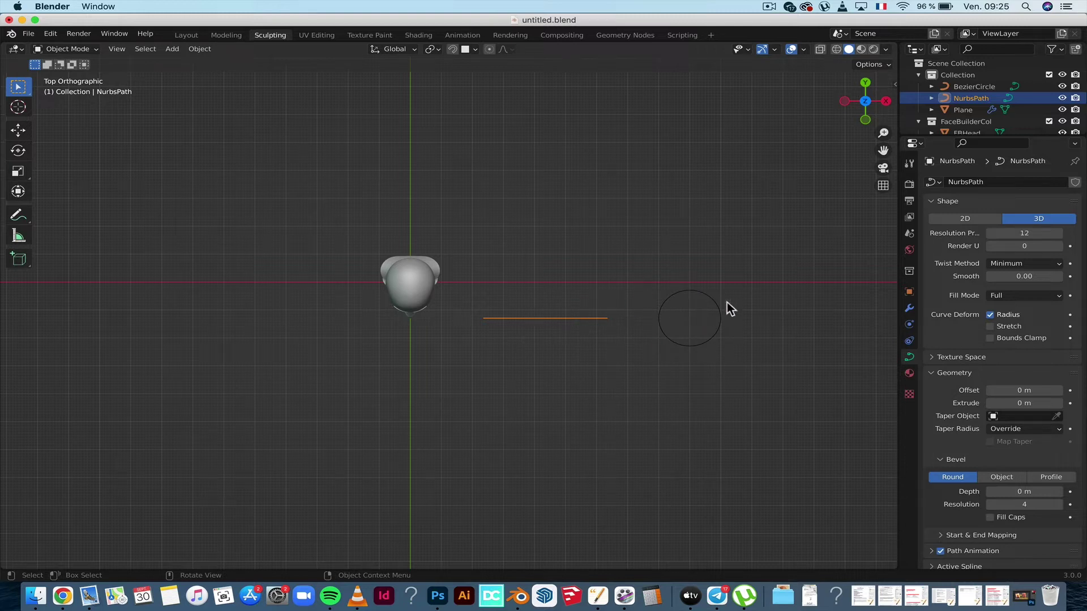
click(524, 319)
Set the NURBS path's bevel mode to Object with BezierCircle as the bevel object.
click(998, 482)
click(1014, 492)
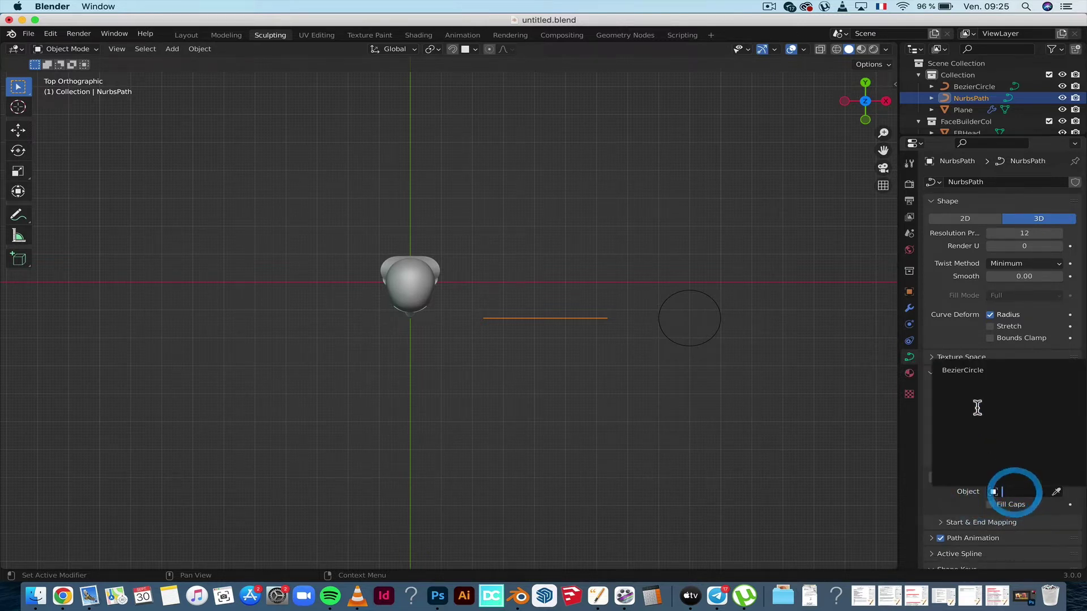
click(973, 371)
mouse_move(701, 340)
middle_down()
mouse_move(579, 304)
mouse_move(610, 229)
middle_up()
scroll(557, 276, up, 3)
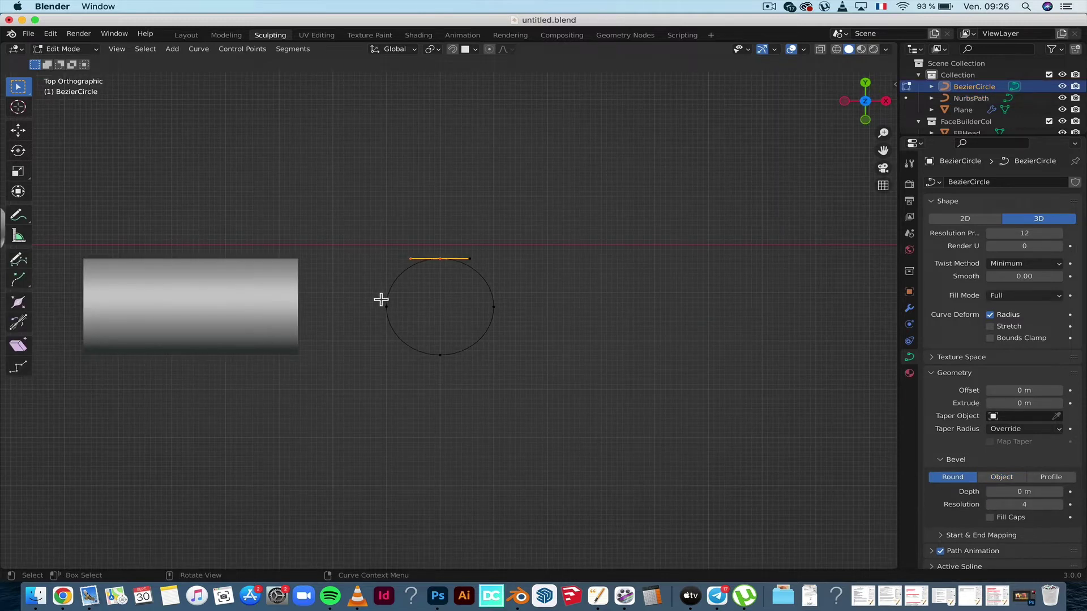
Flatten the Bezier circle by lowering its top point and raising its bottom point.
scroll(407, 306, up, 1)
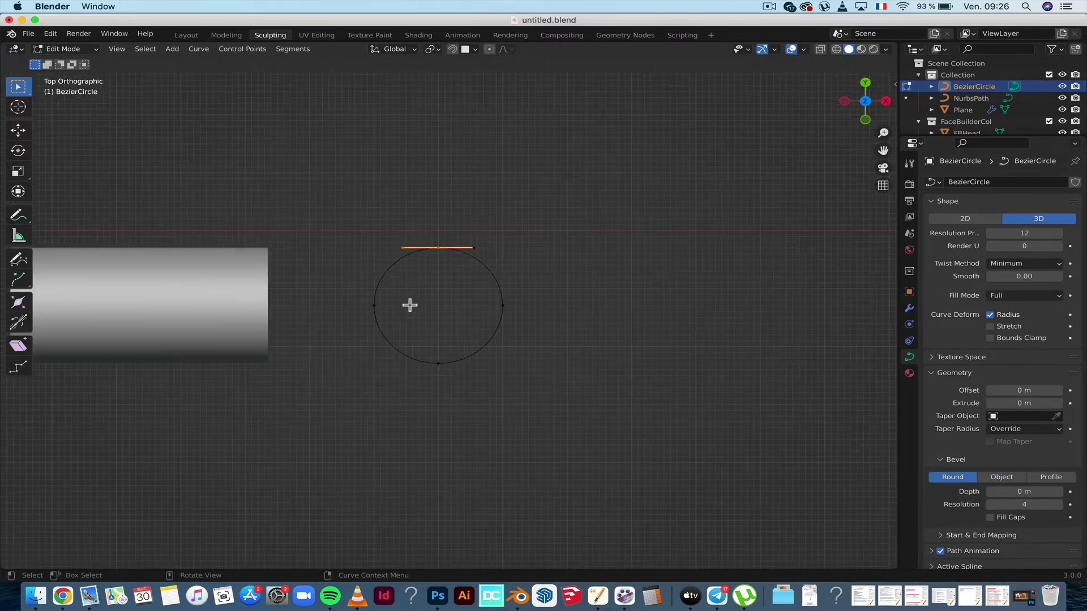
scroll(447, 307, up, 2)
scroll(431, 300, up, 1)
drag(264, 173, 631, 436)
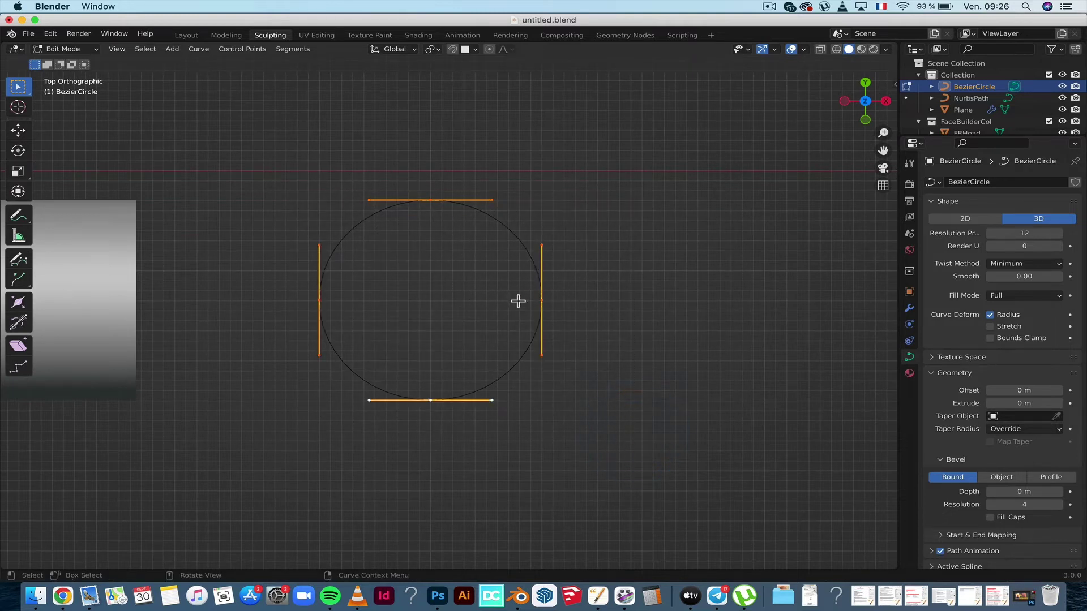
drag(279, 175, 509, 222)
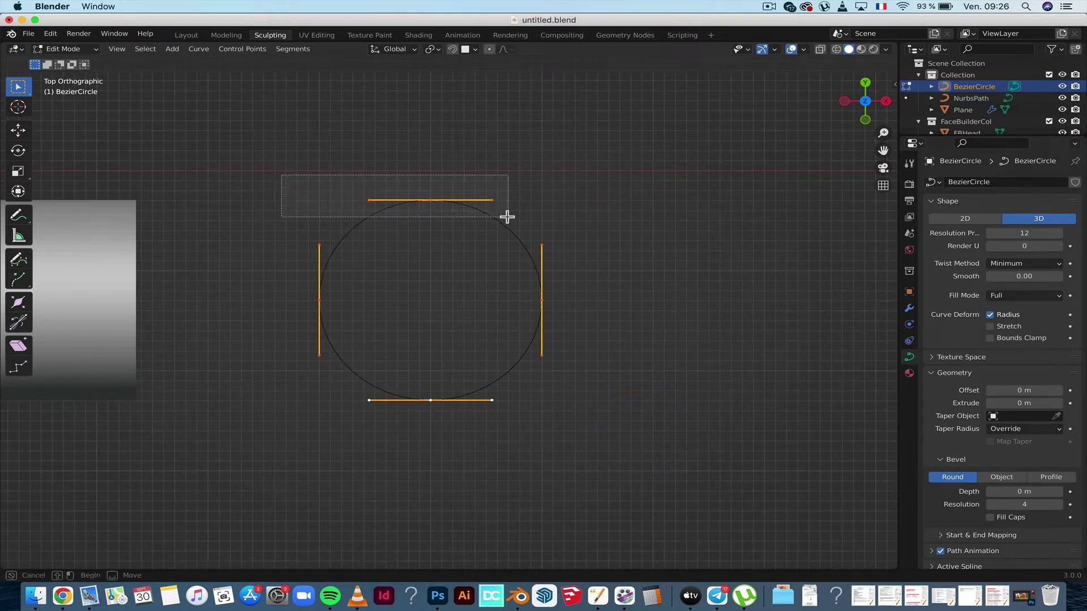
key(g)
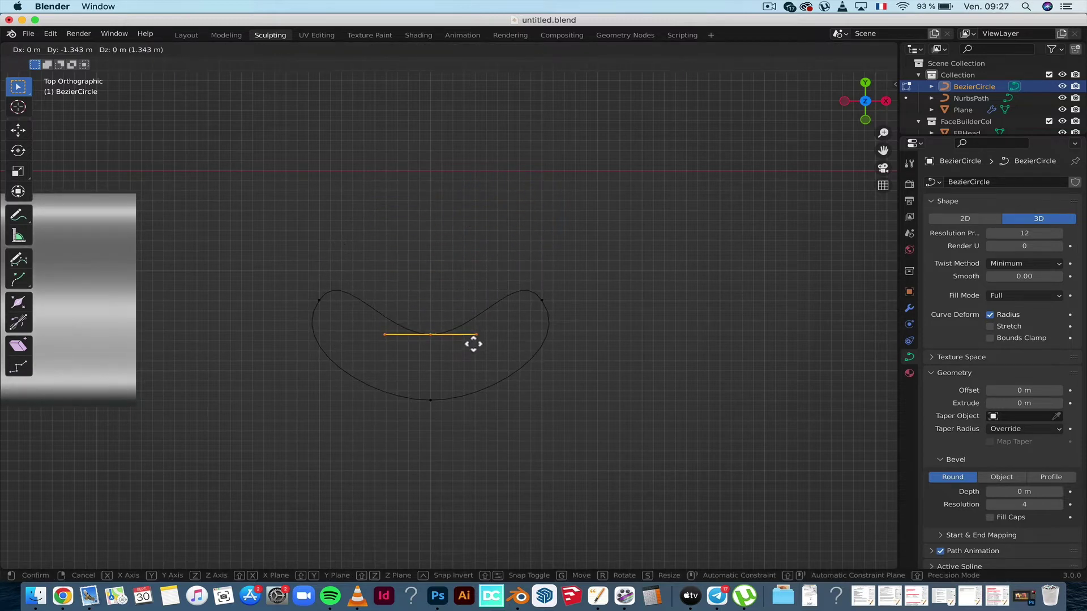
click(471, 318)
click(449, 418)
key(g)
click(451, 385)
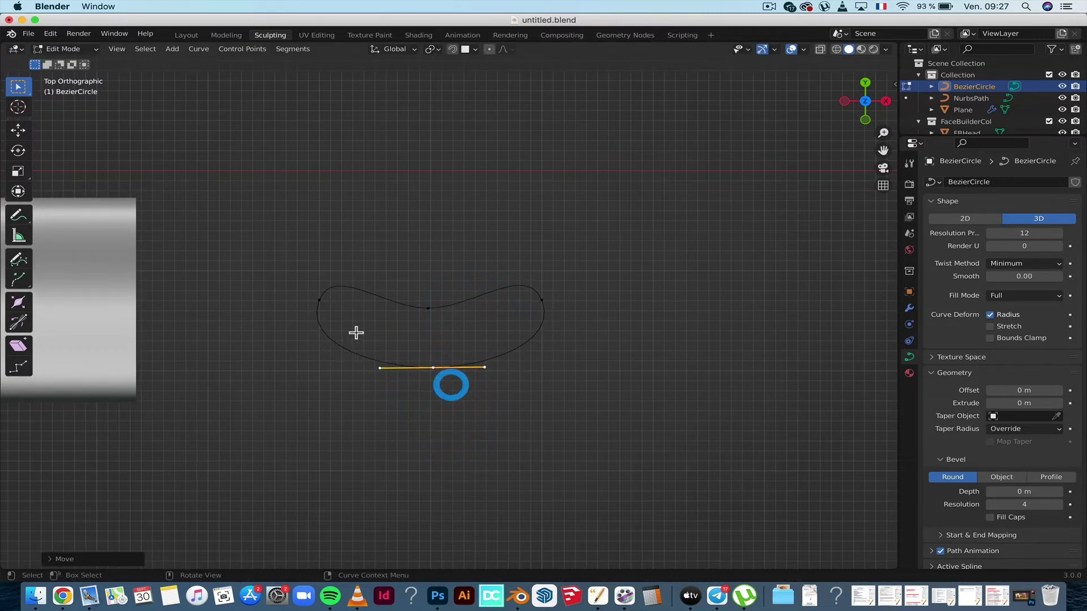
Subdivide the circle between its left, top and right points.
drag(274, 243, 629, 430)
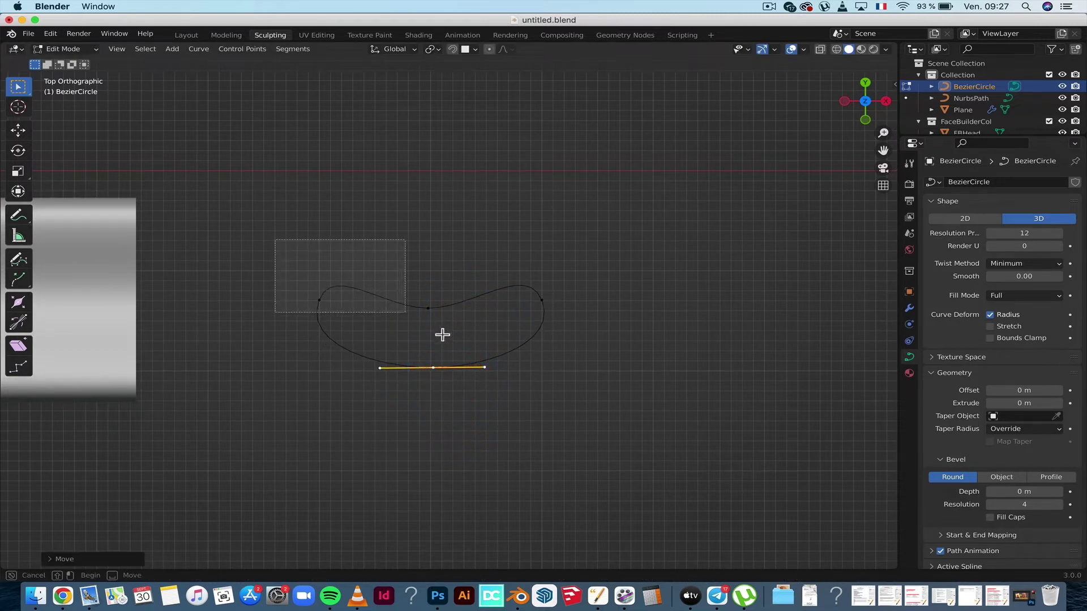
right_click(539, 300)
click(513, 262)
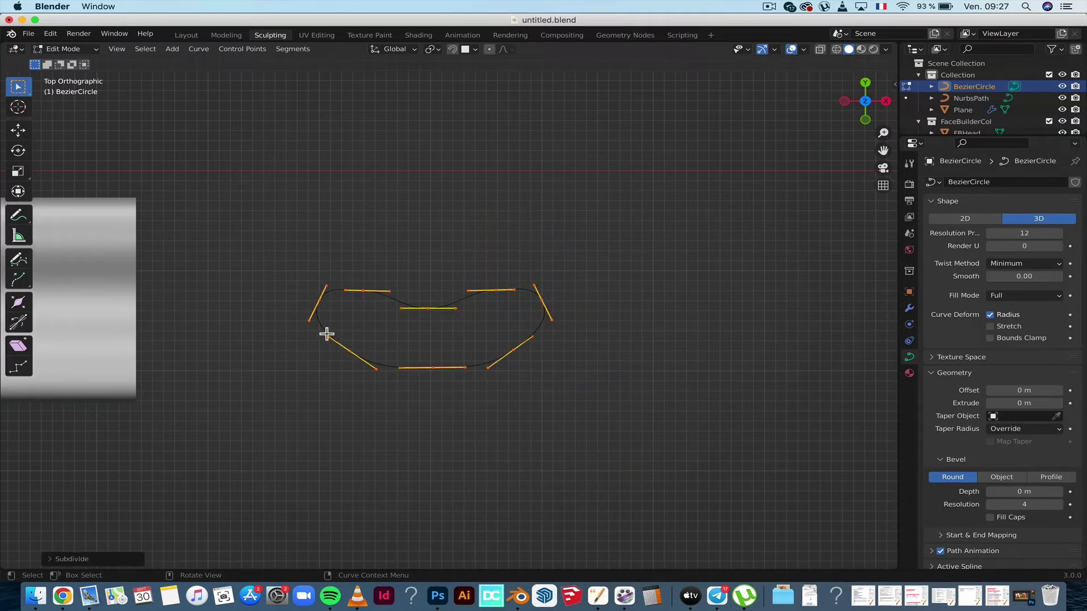
Drag the lower-left handle and several points into a wavier outline, then select all points.
drag(335, 352, 322, 413)
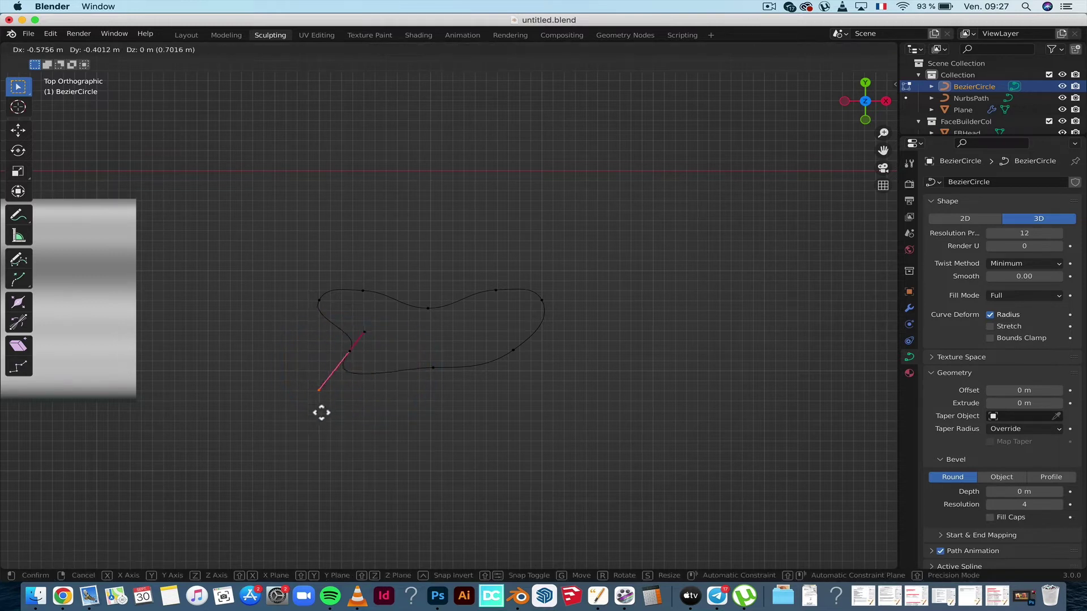
drag(317, 395, 412, 353)
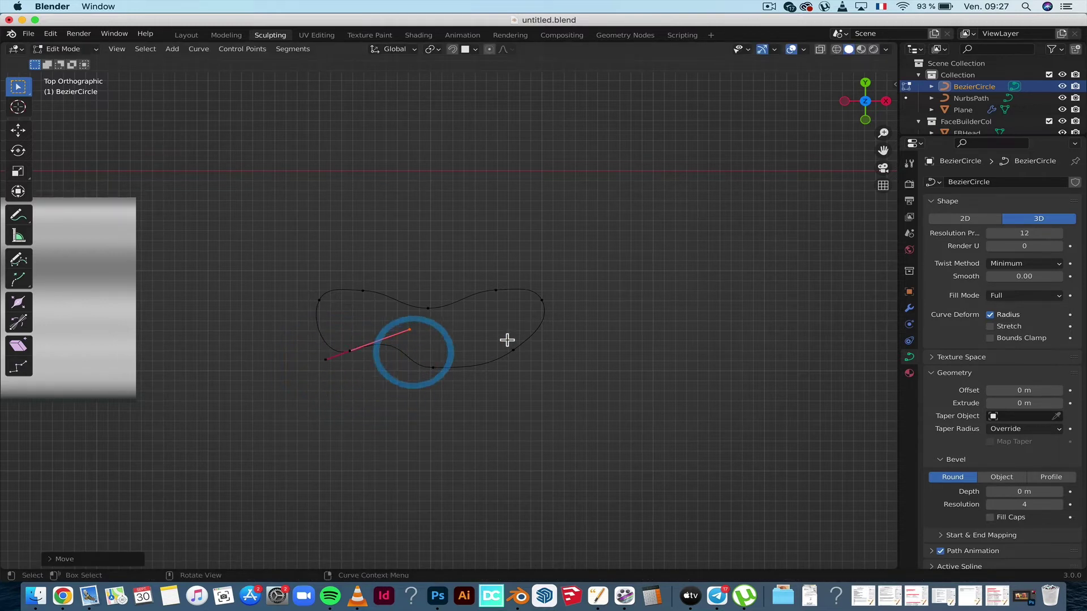
click(525, 369)
mouse_move(526, 368)
mouse_down()
mouse_move(509, 349)
mouse_move(530, 347)
mouse_move(533, 356)
mouse_move(534, 299)
mouse_move(551, 306)
mouse_move(545, 327)
mouse_move(566, 328)
mouse_up()
drag(408, 296, 450, 324)
mouse_move(449, 324)
mouse_down()
mouse_move(443, 315)
mouse_move(443, 336)
mouse_up()
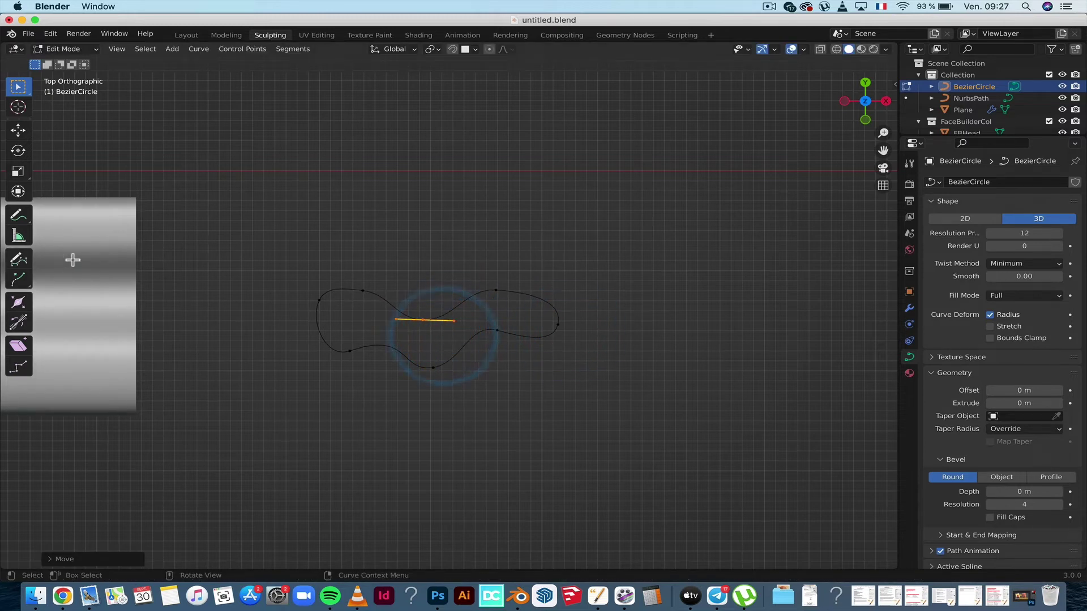
mouse_move(328, 284)
mouse_down()
mouse_move(383, 308)
mouse_move(377, 316)
mouse_move(397, 296)
mouse_up()
drag(324, 258, 396, 294)
drag(275, 244, 639, 397)
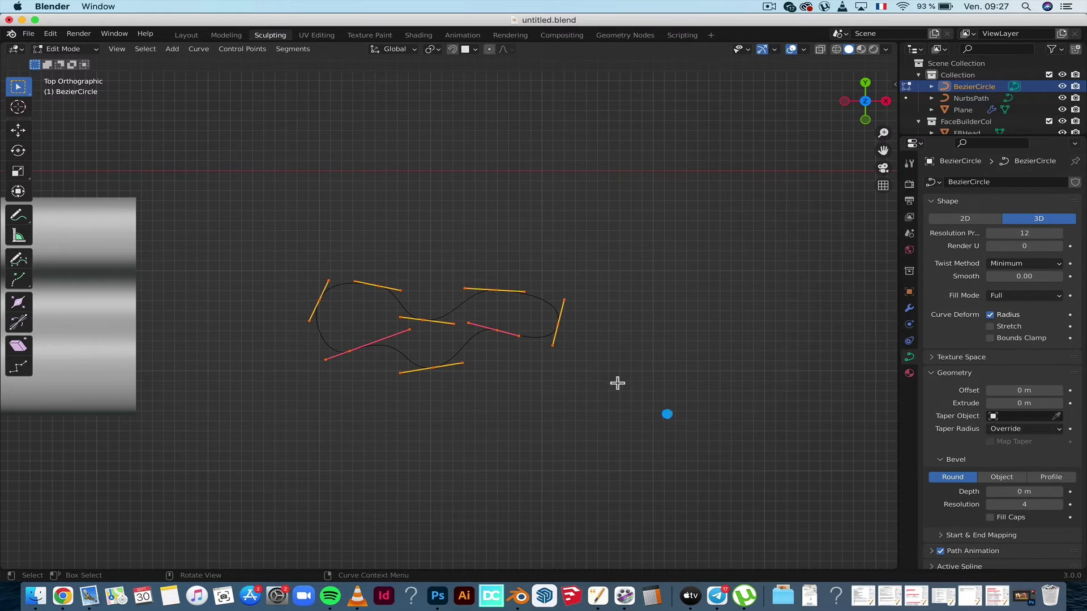
Set all the profile's handles to Automatic, then to Free.
key(v)
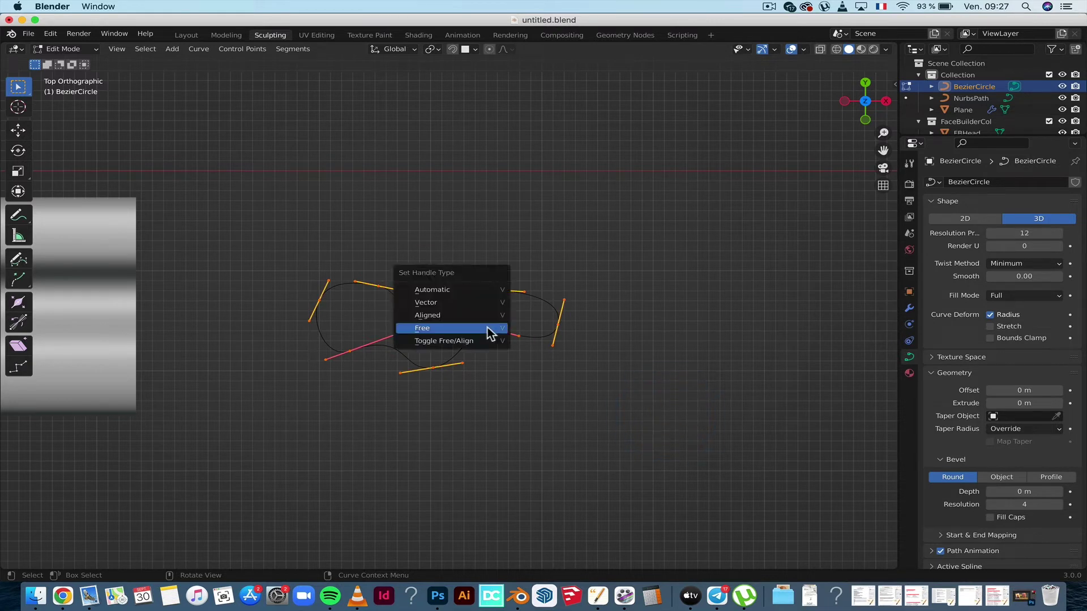
click(429, 291)
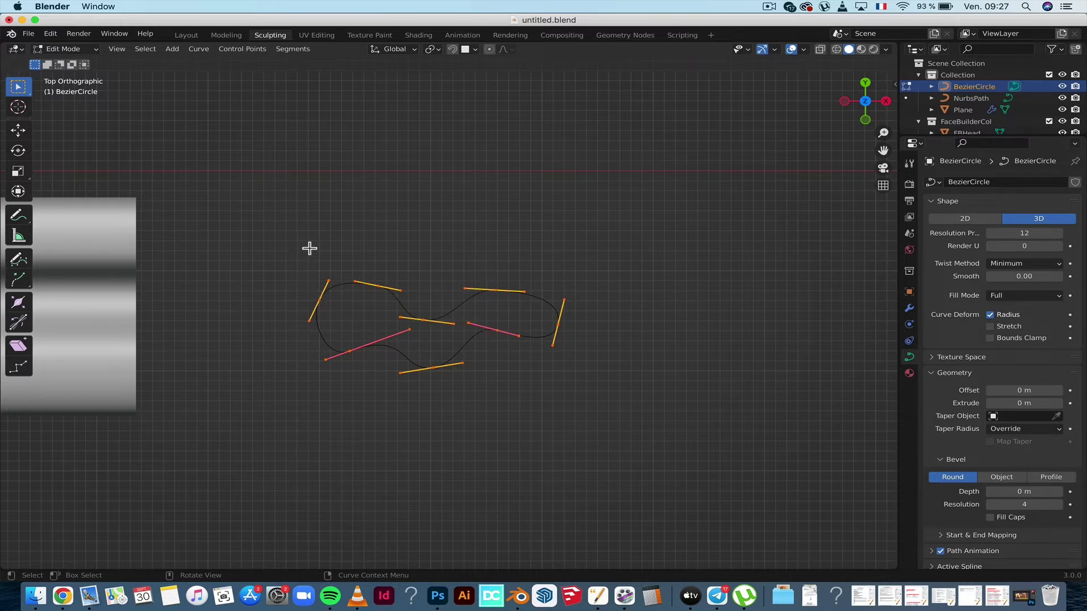
key(v)
click(488, 311)
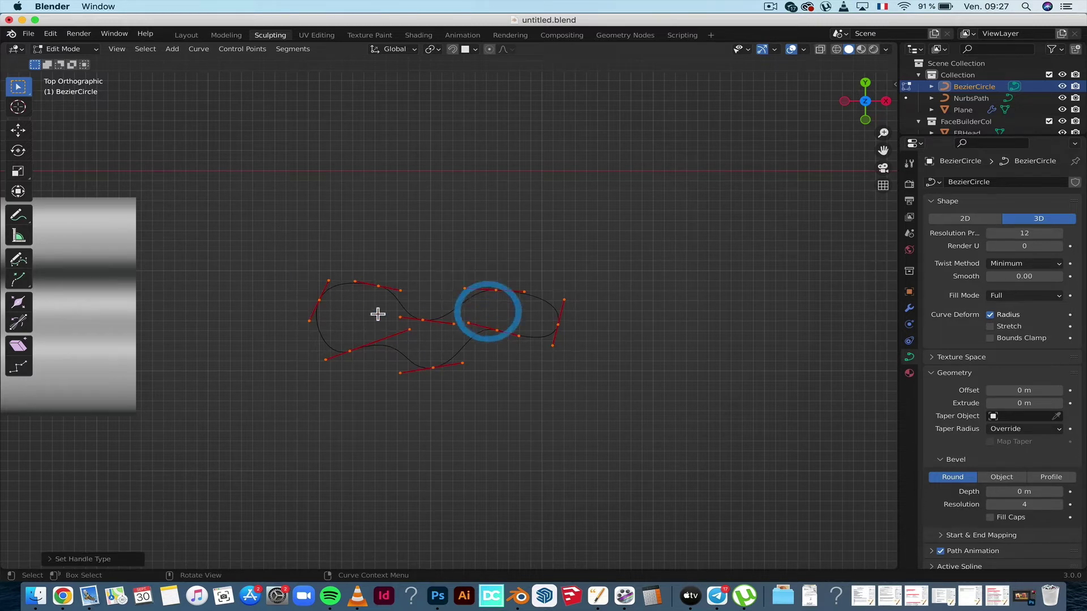
Reposition the middle point's two handles and raise the upper-right point's right handle.
click(400, 317)
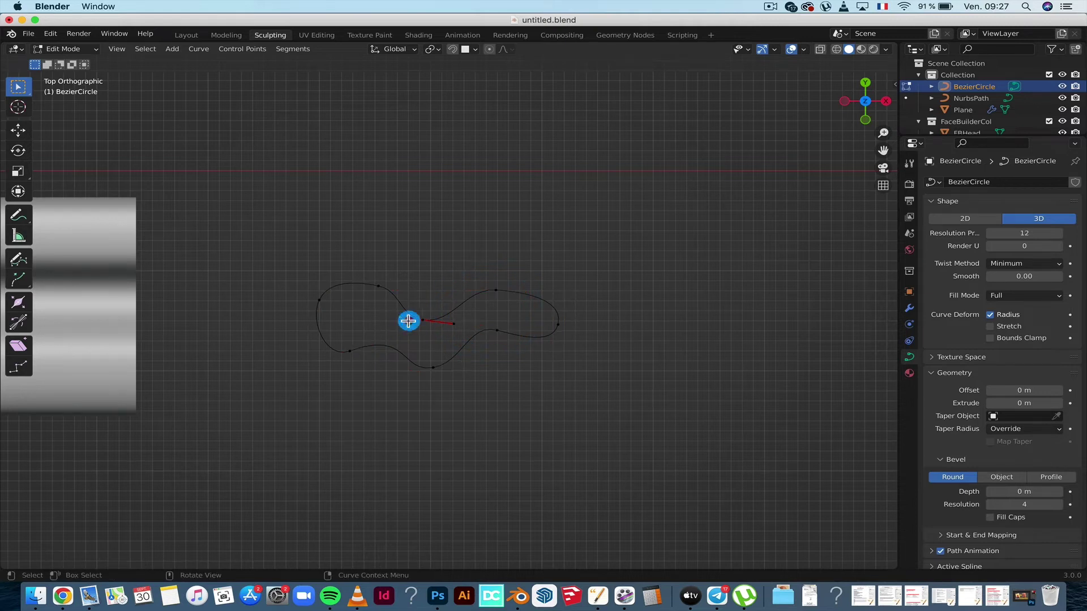
key(g)
click(411, 306)
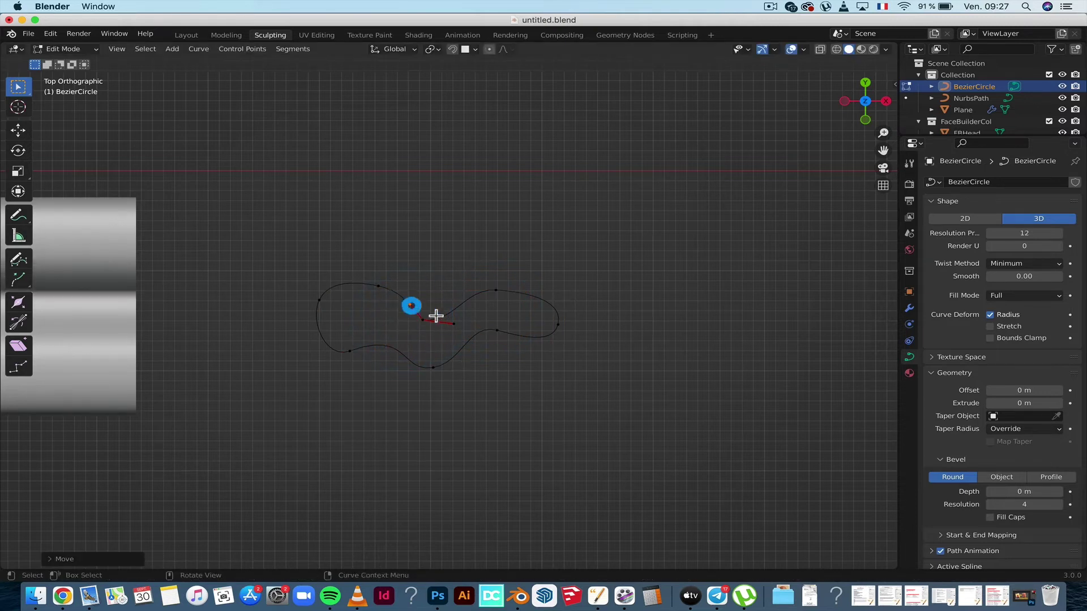
drag(473, 332, 466, 310)
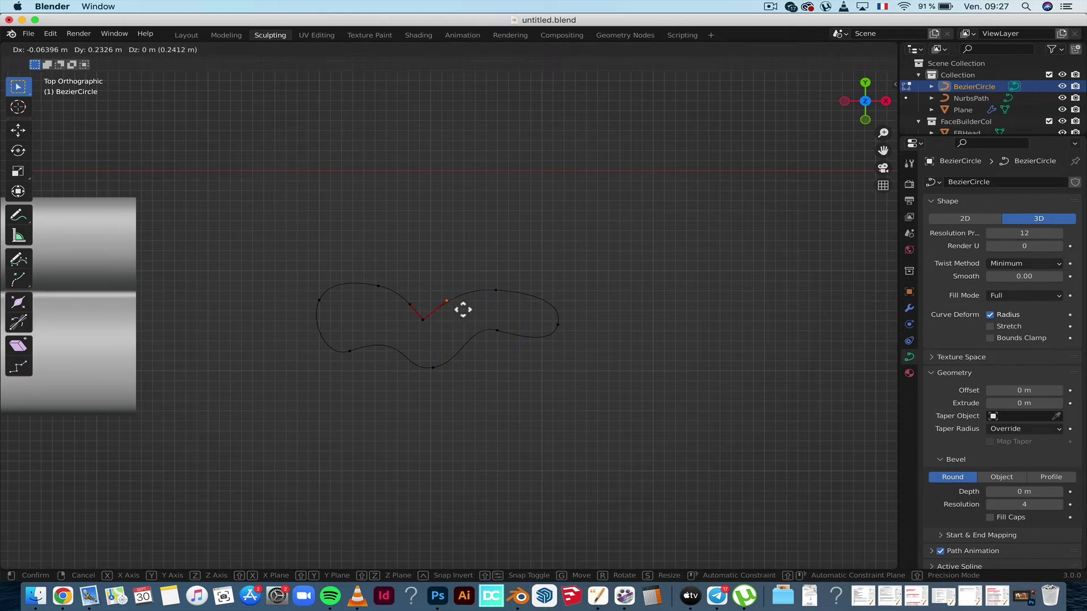
click(463, 309)
mouse_move(464, 286)
mouse_down()
mouse_move(470, 301)
mouse_move(480, 288)
mouse_move(553, 298)
mouse_up()
key(g)
click(549, 283)
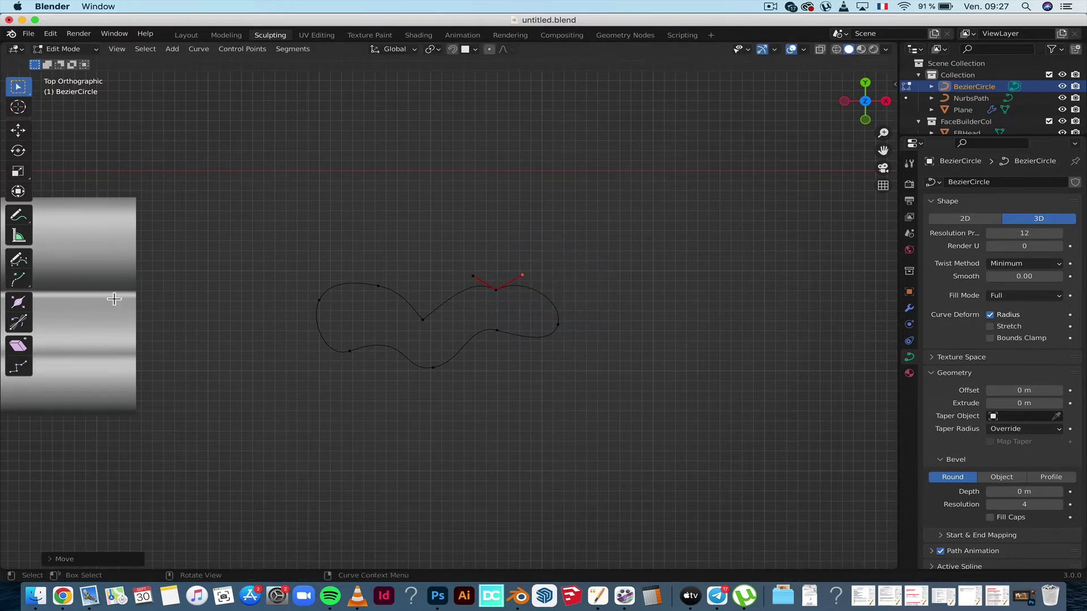
Move the bottom control point up and slightly raise its right handle.
click(446, 378)
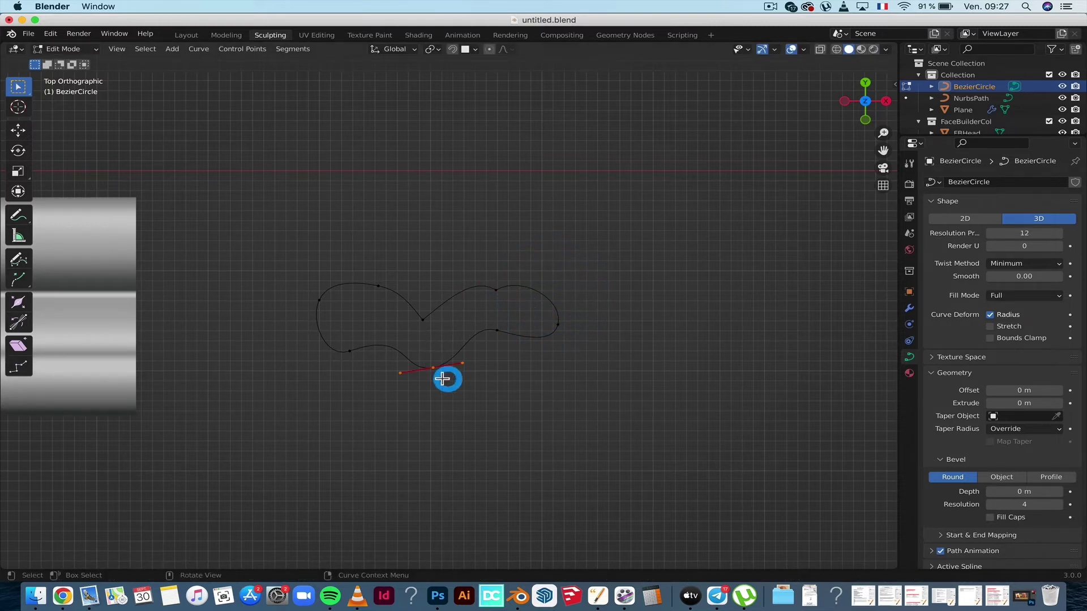
click(418, 381)
key(g)
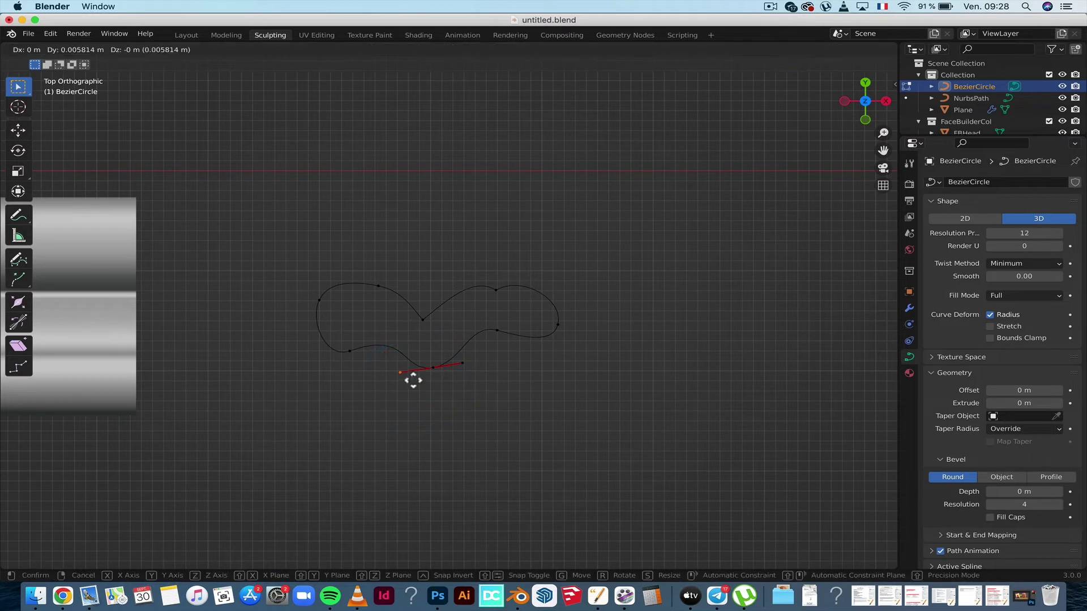
click(422, 354)
key(g)
click(483, 364)
Adjust the lower-left handles and pull the right-end handle left, viewing in perspective.
drag(357, 364, 331, 367)
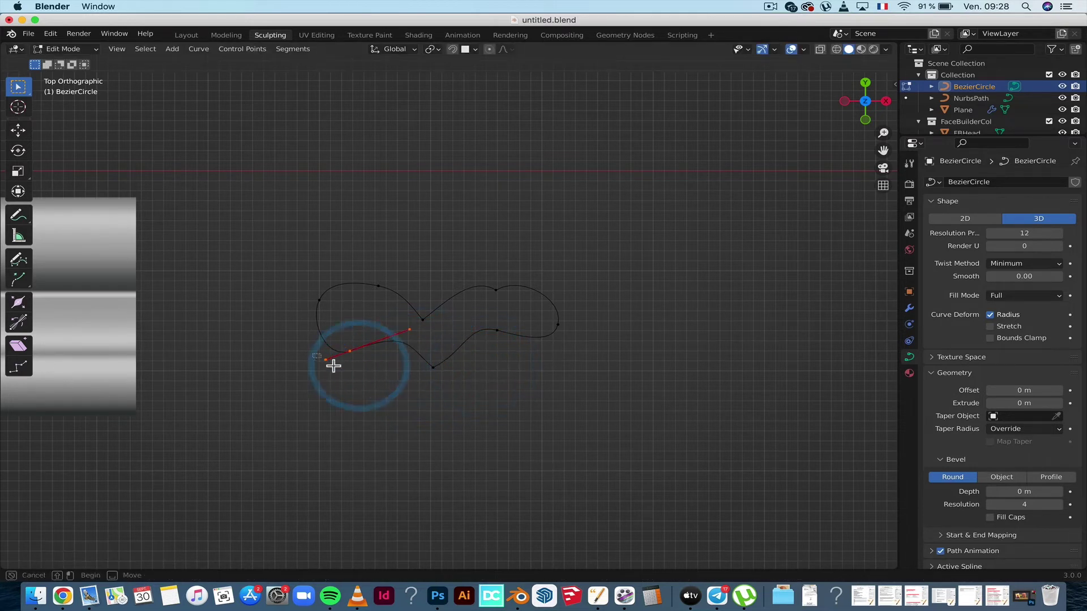
click(345, 347)
key(g)
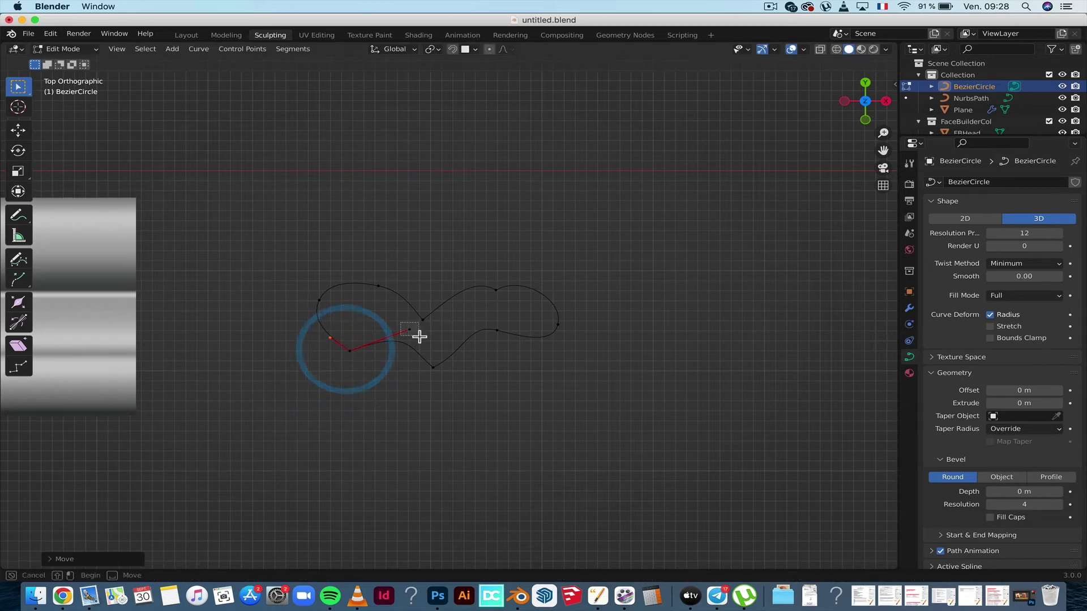
click(396, 345)
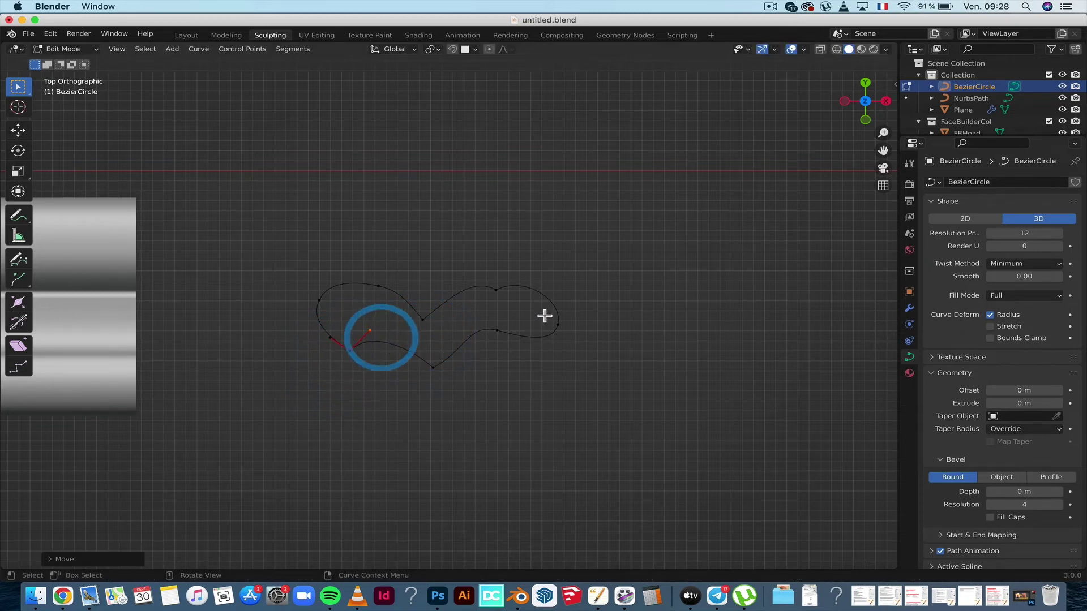
click(558, 326)
drag(581, 313, 555, 315)
mouse_move(536, 361)
middle_down()
mouse_move(440, 331)
mouse_move(503, 305)
middle_up()
Select the NurbsPath tube, enter its Edit Mode and deselect all its control points.
key(Tab)
click(204, 310)
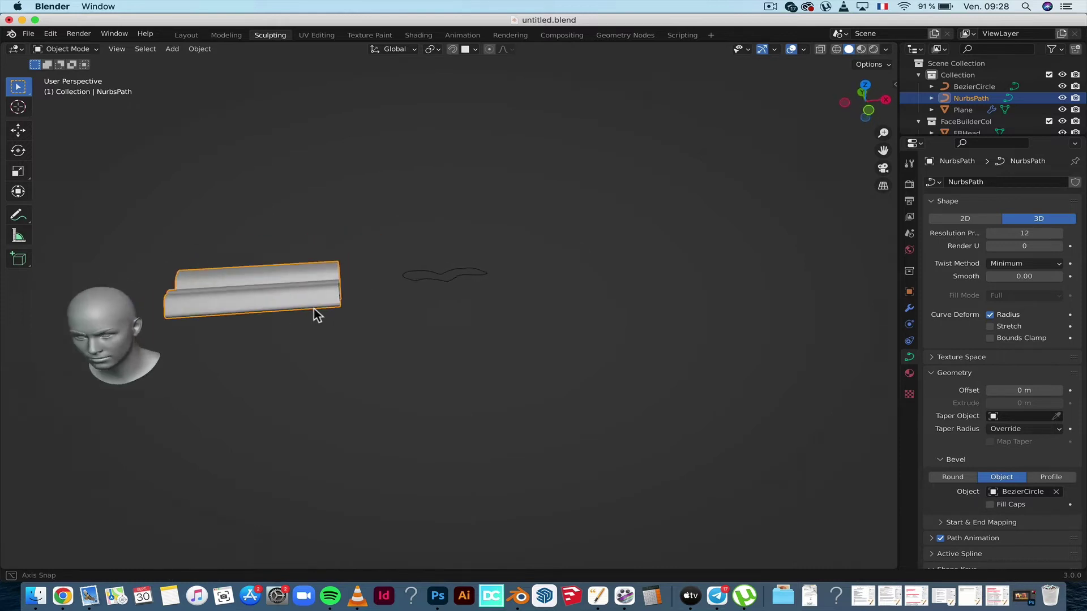
middle_drag(323, 318, 327, 312)
key(Tab)
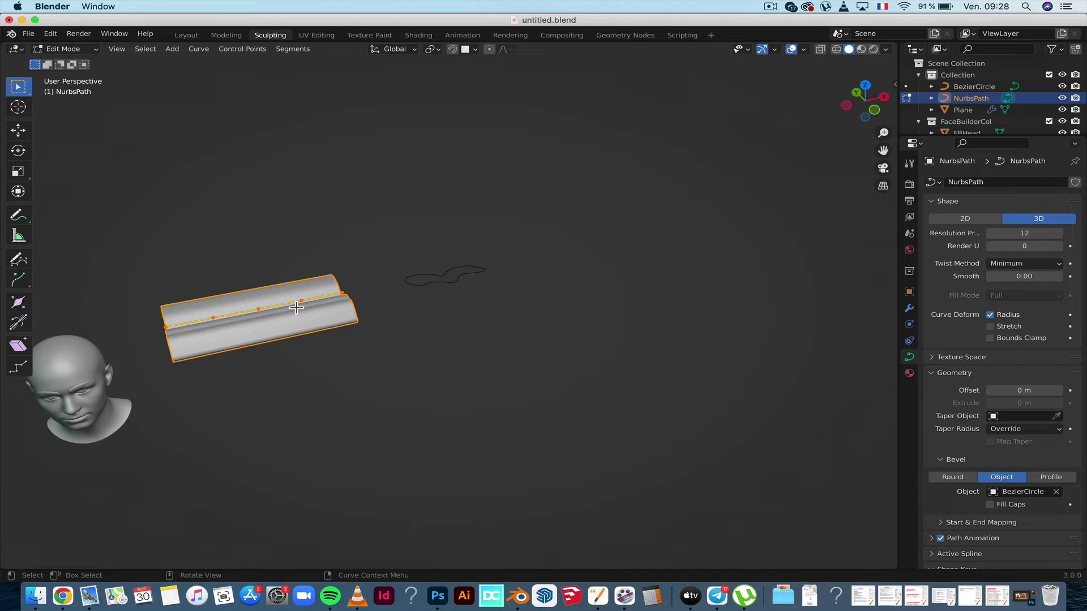
middle_drag(335, 252, 292, 238)
key(c)
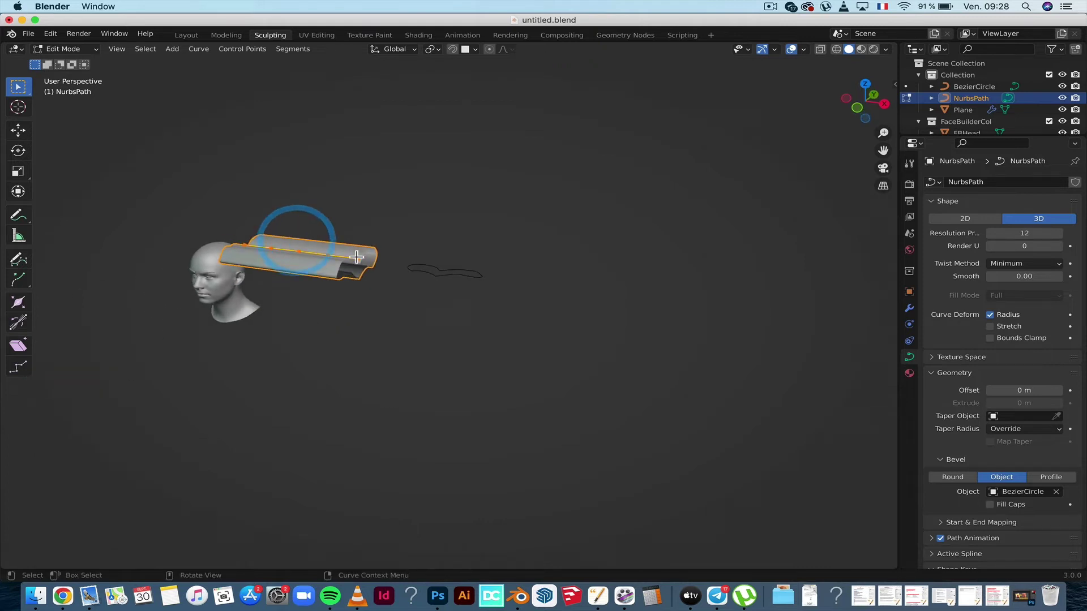
click(362, 263)
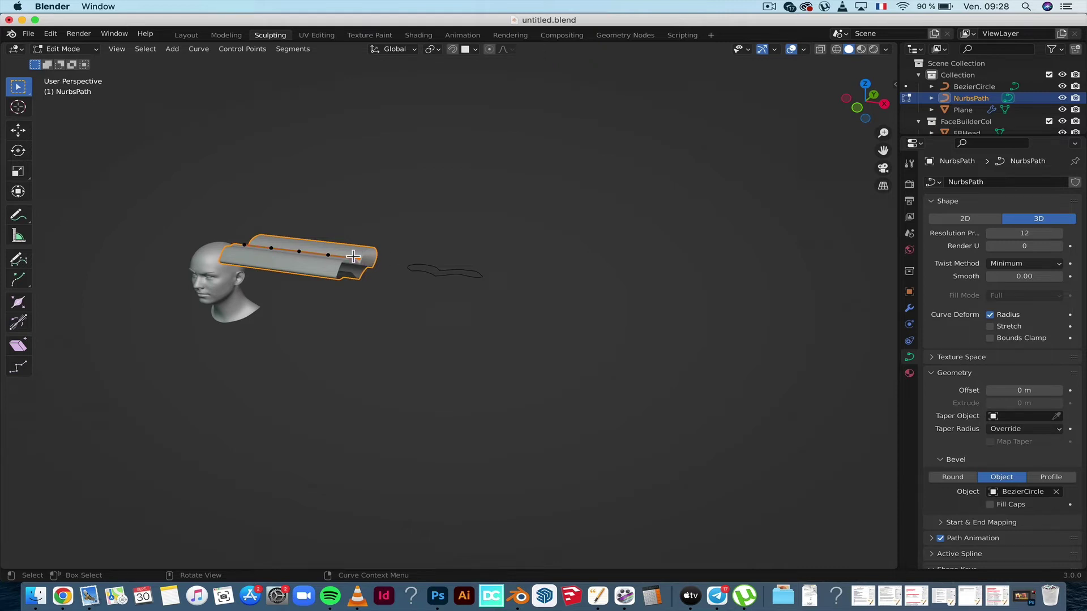
Shrink the radius at the strand's tip with Alt+S to thin it to a point.
key(alt+s)
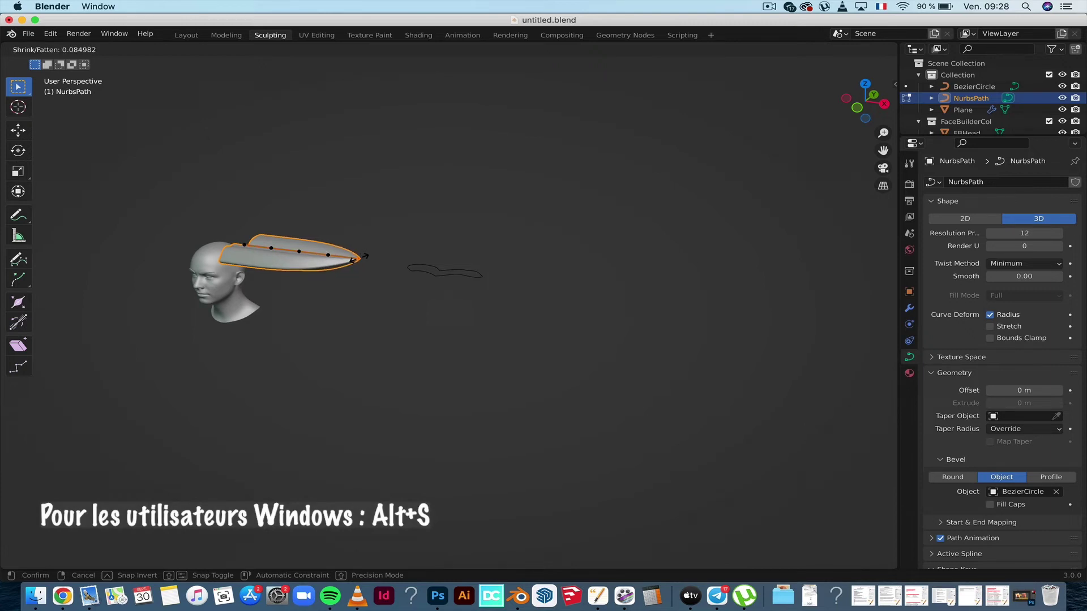
click(353, 258)
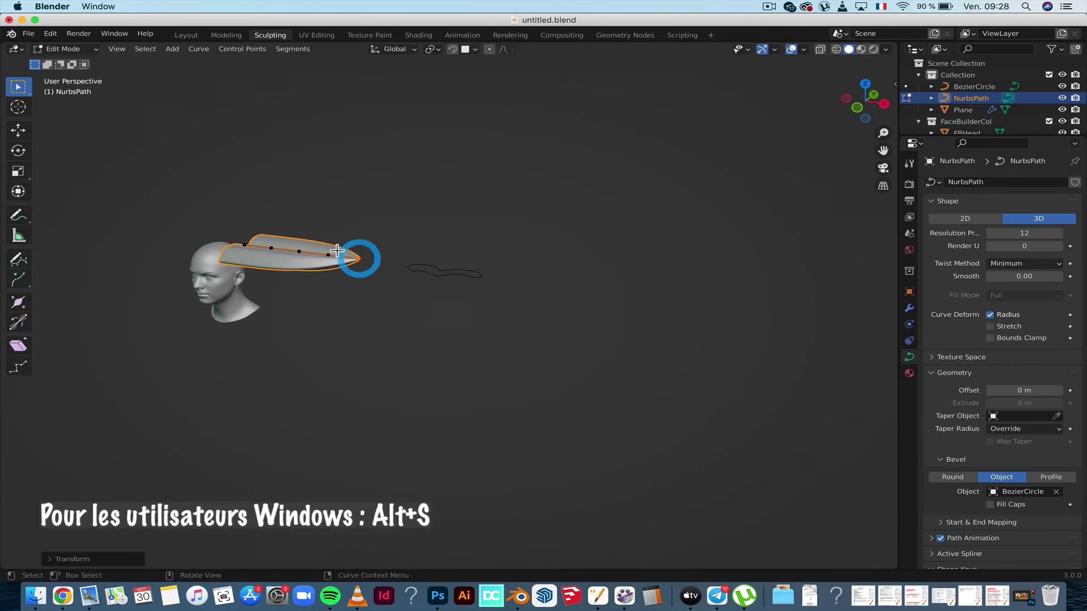
scroll(357, 255, up, 2)
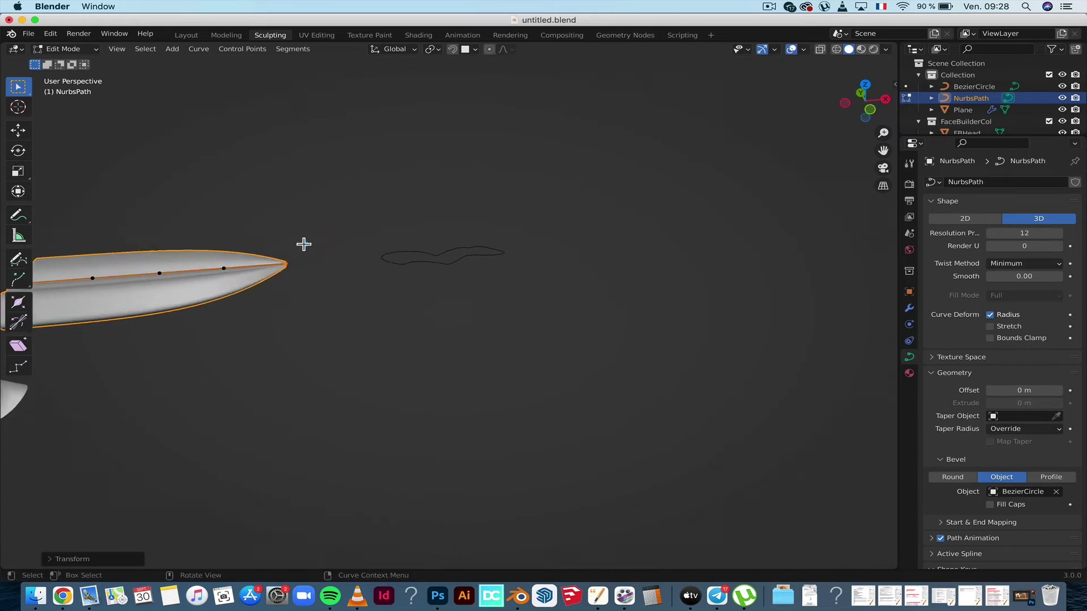
middle_drag(246, 237, 297, 304)
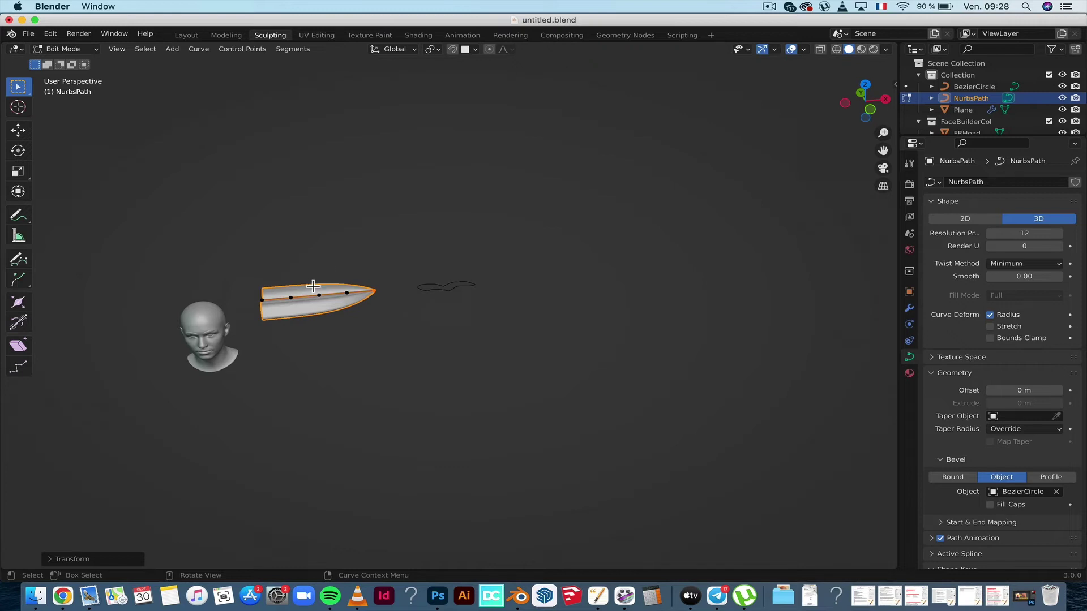
click(347, 292)
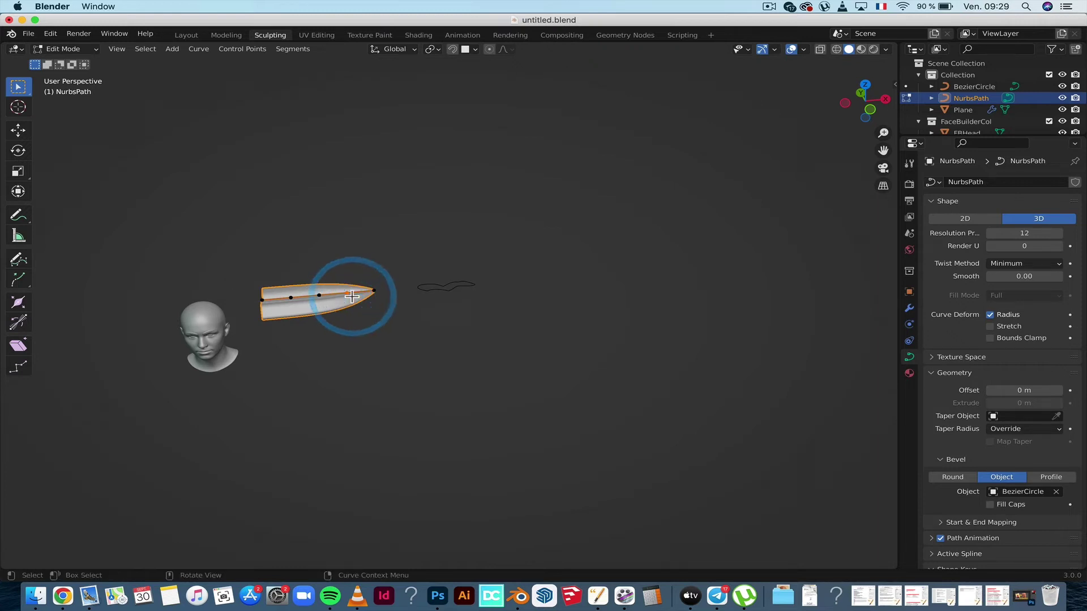
key(alt+s)
click(348, 293)
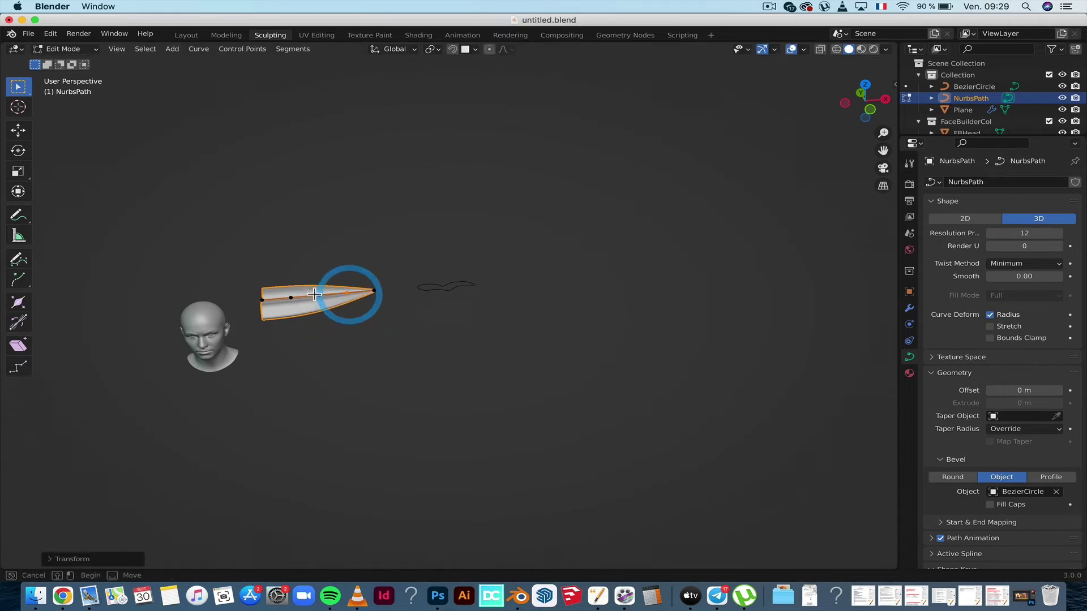
key(alt+s)
click(317, 298)
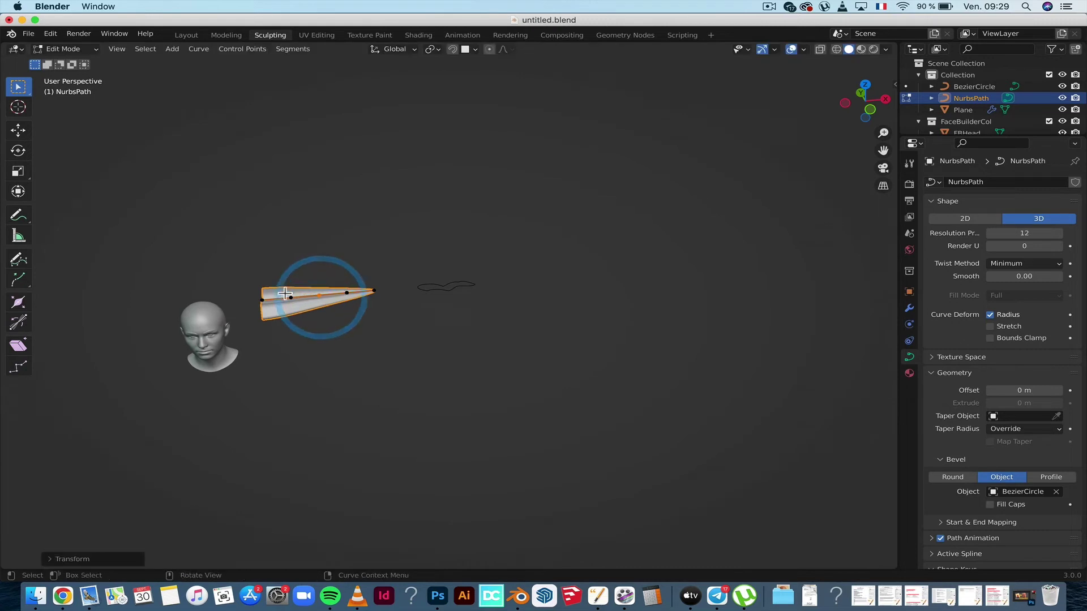
Thicken the radius along the strand and at its left end, then exit Edit Mode.
click(309, 304)
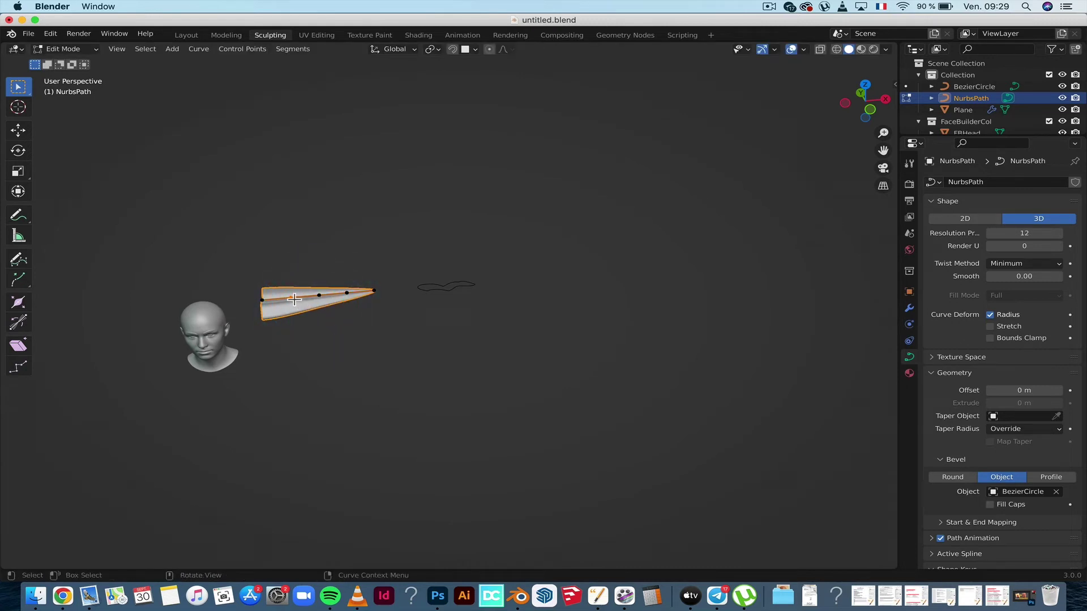
key(alt+s)
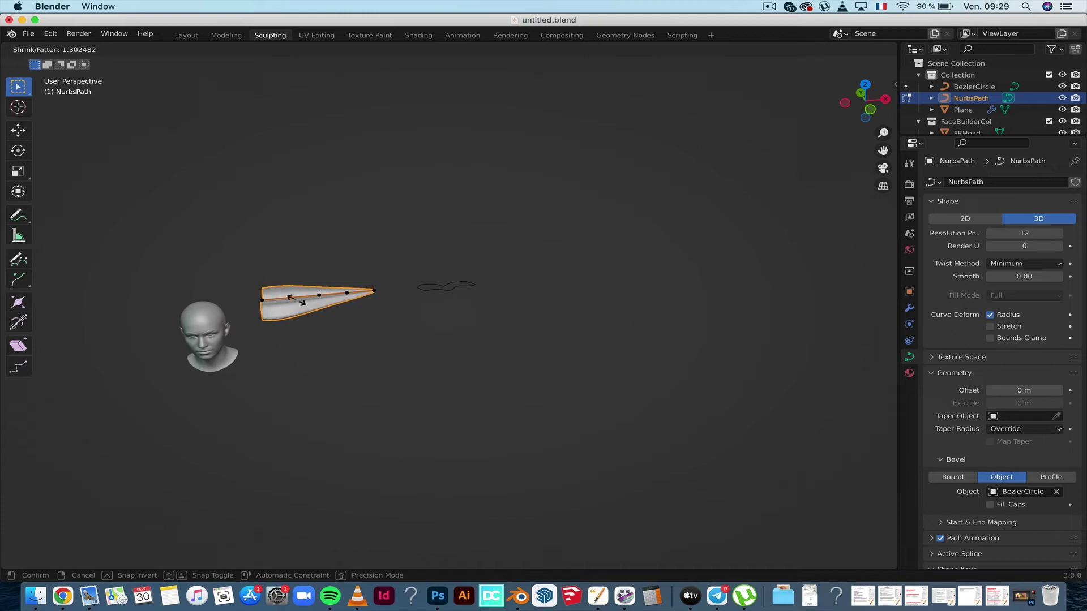
click(297, 300)
key(alt+s)
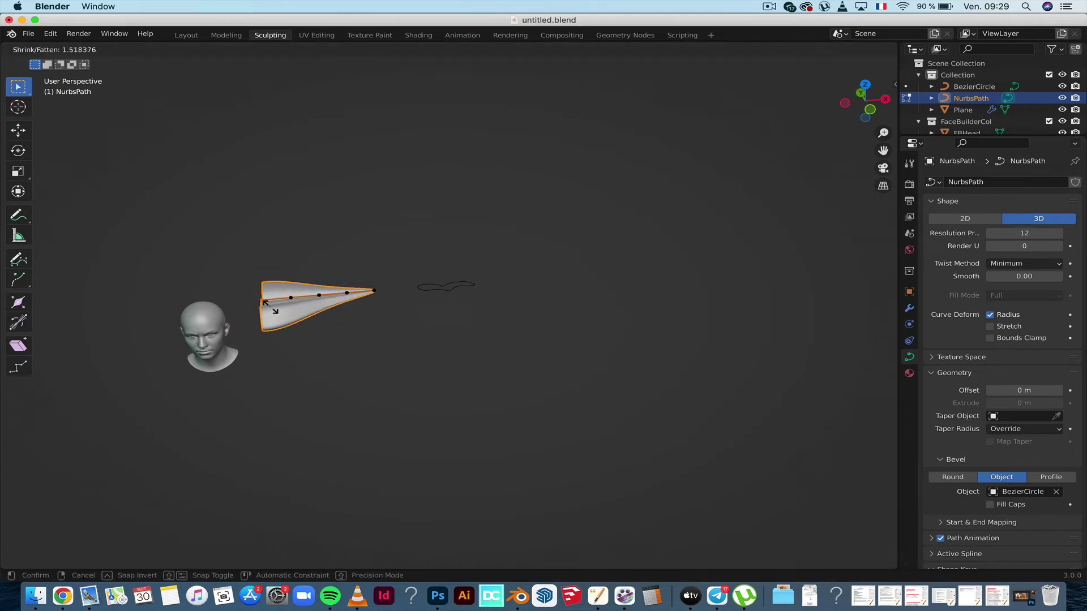
click(265, 300)
mouse_move(263, 298)
middle_down()
mouse_move(321, 270)
mouse_move(82, 150)
middle_up()
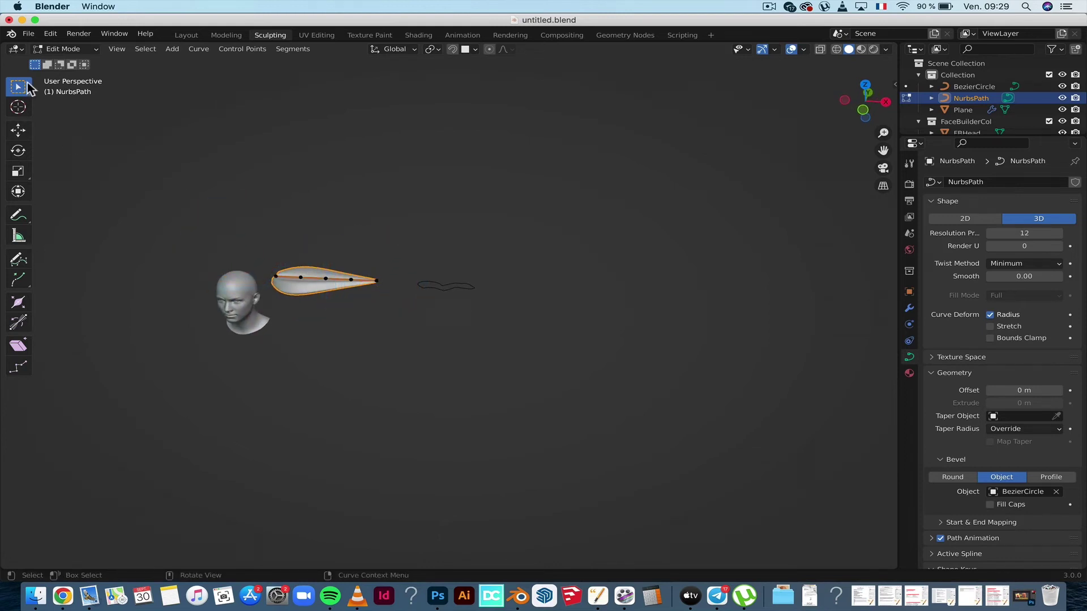
key(Tab)
Scale the NurbsPath strand down to about 0.73 and re-enter Edit Mode.
click(312, 277)
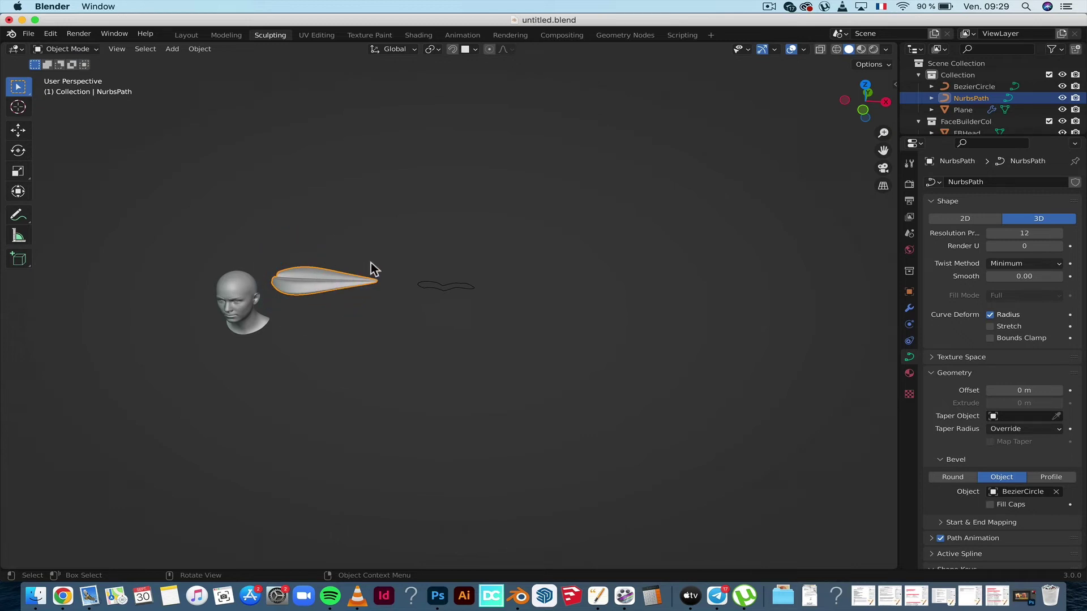
key(s)
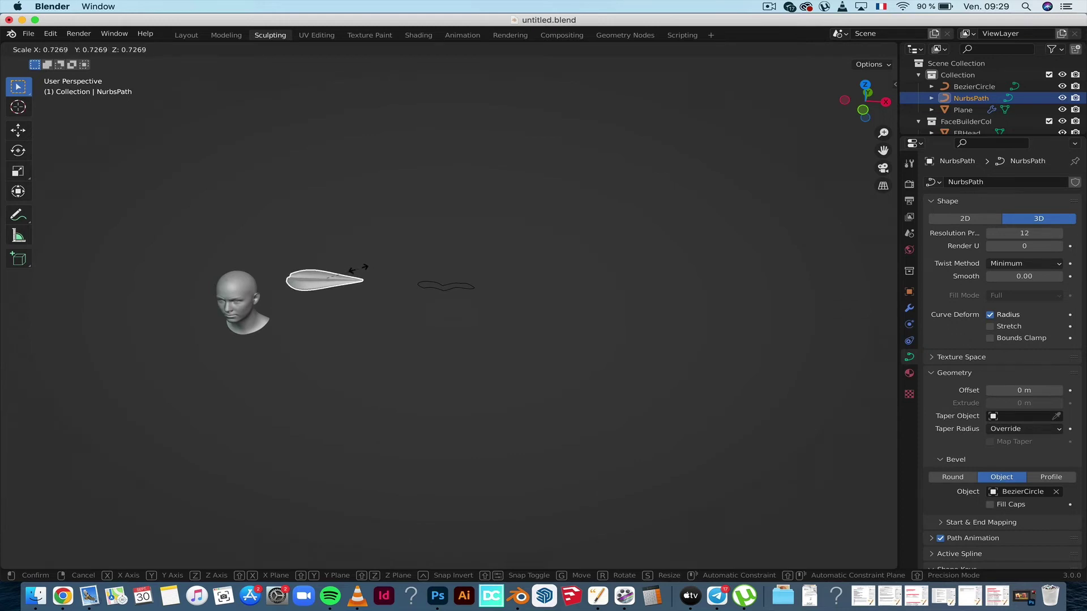
click(358, 269)
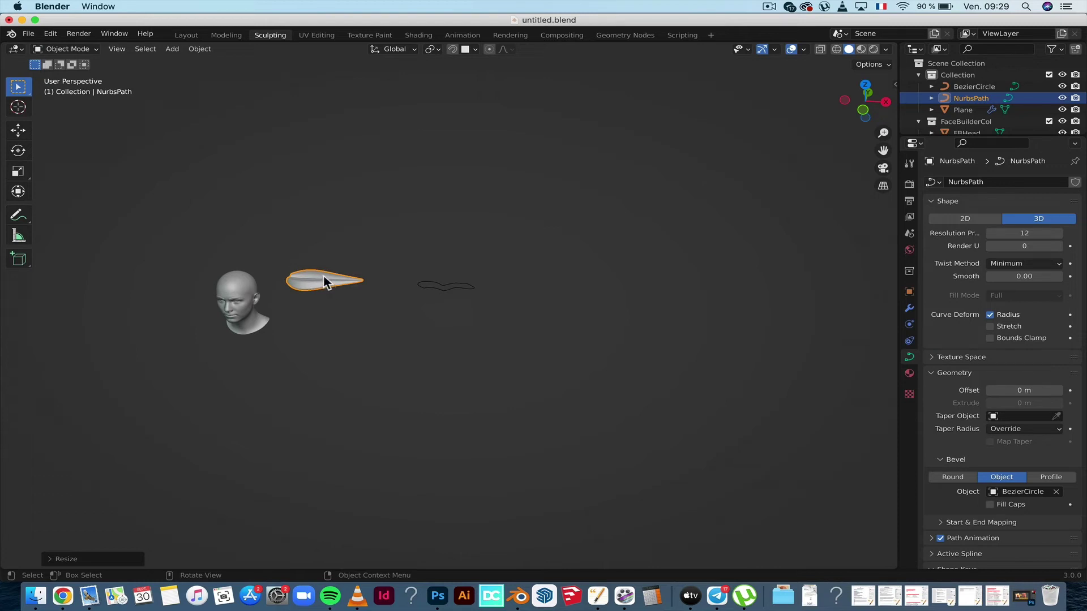
key(Tab)
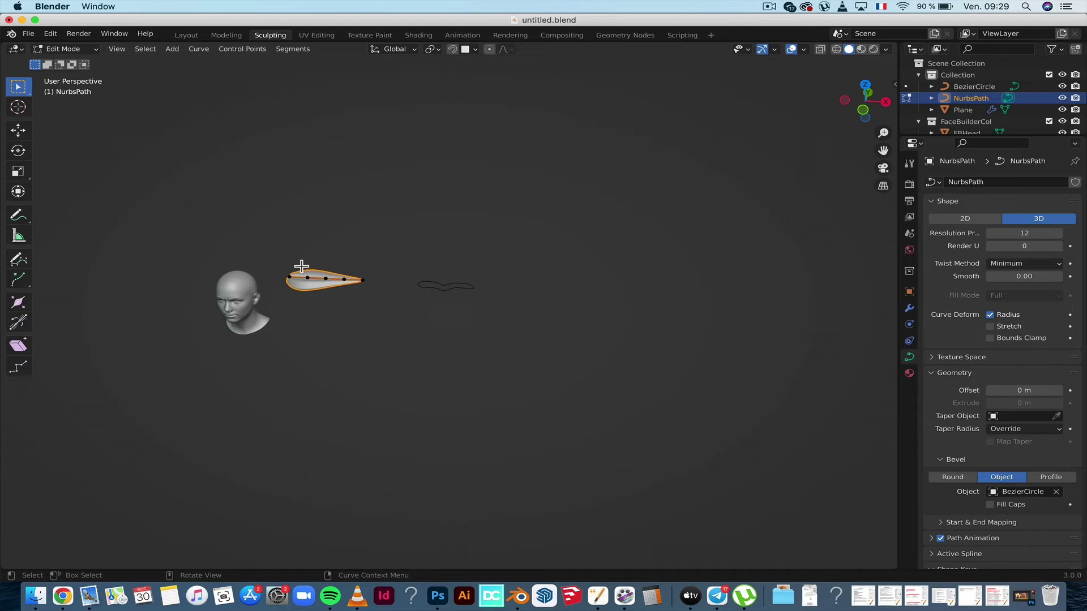
Twist the strand's selected points twice with Ctrl+T tilt.
click(315, 289)
key(super+t)
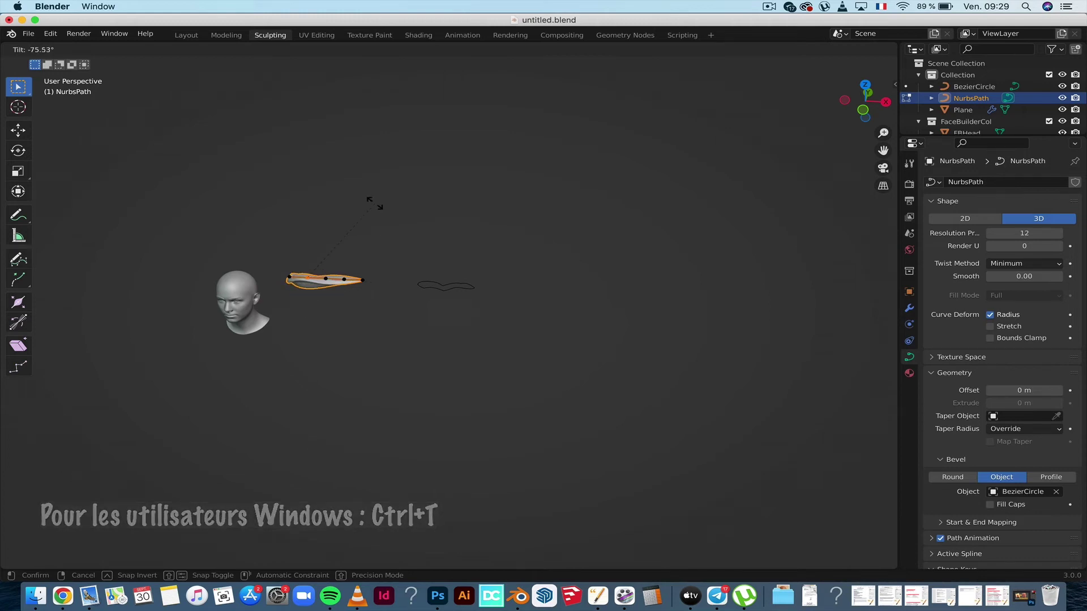
click(359, 215)
mouse_move(359, 216)
middle_down()
mouse_move(274, 263)
mouse_move(296, 262)
middle_up()
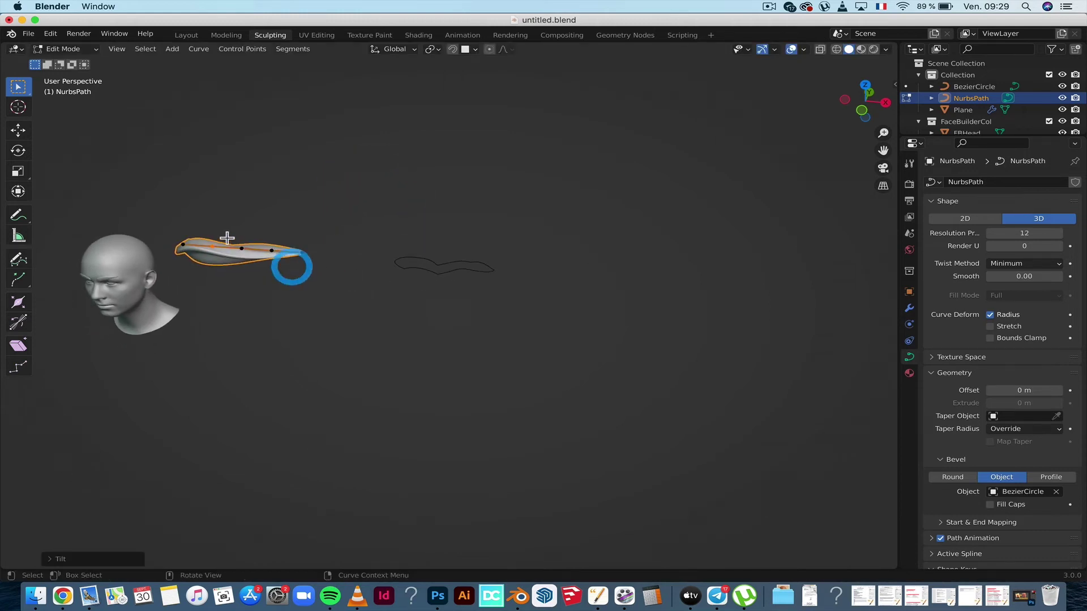
key(super+t)
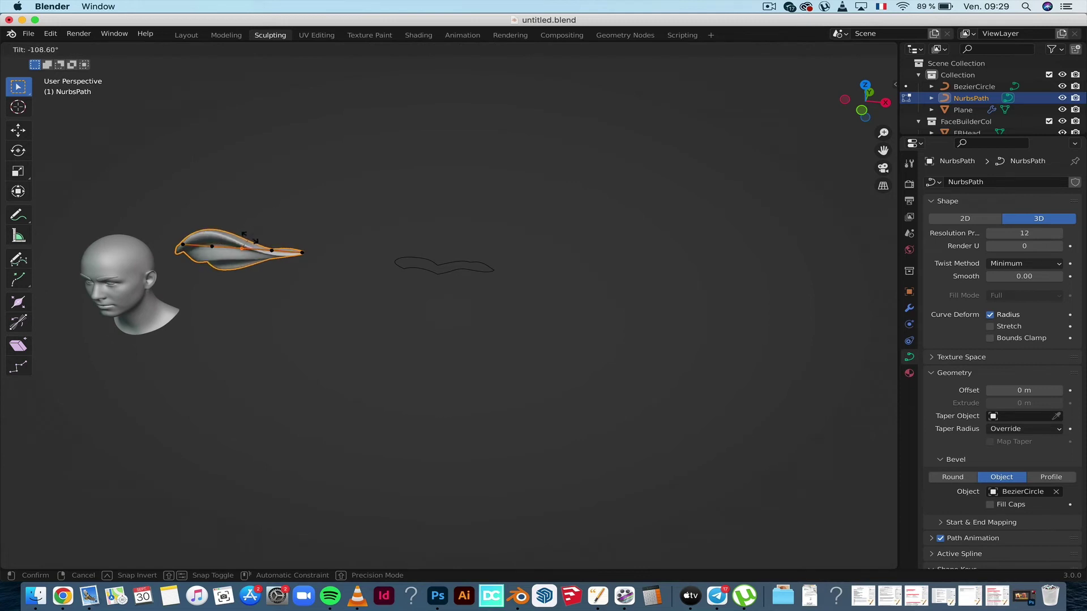
click(236, 295)
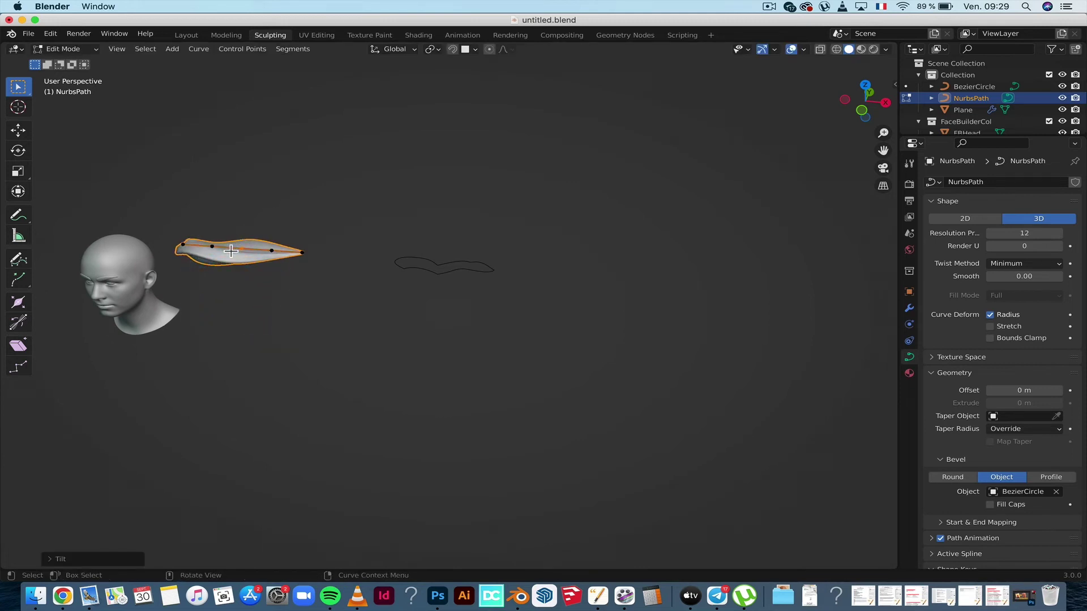
Raise one control point, undo the last change, and return to Object Mode.
key(g)
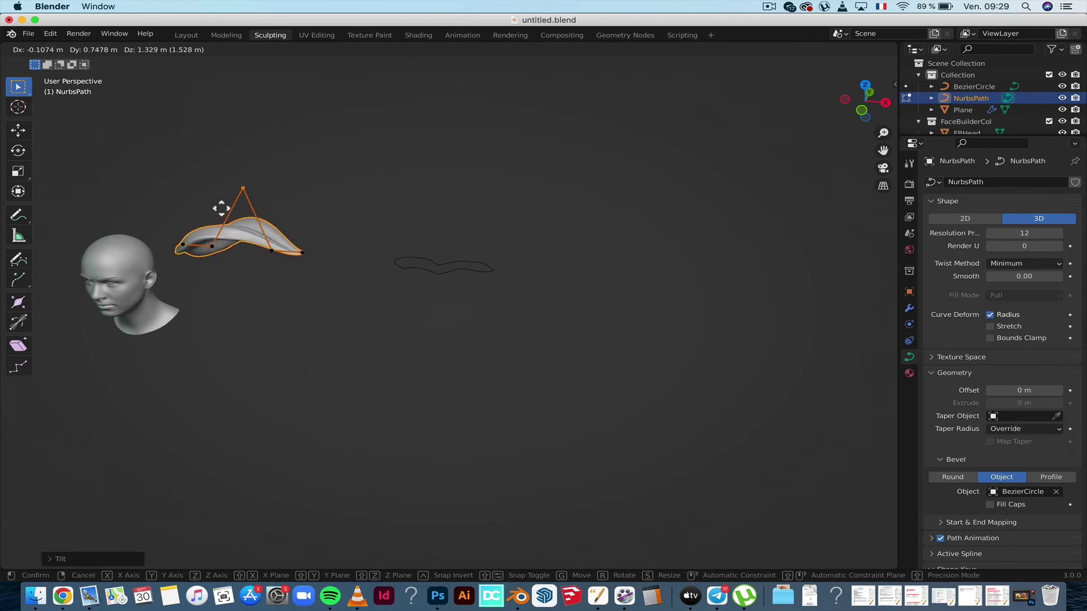
click(229, 253)
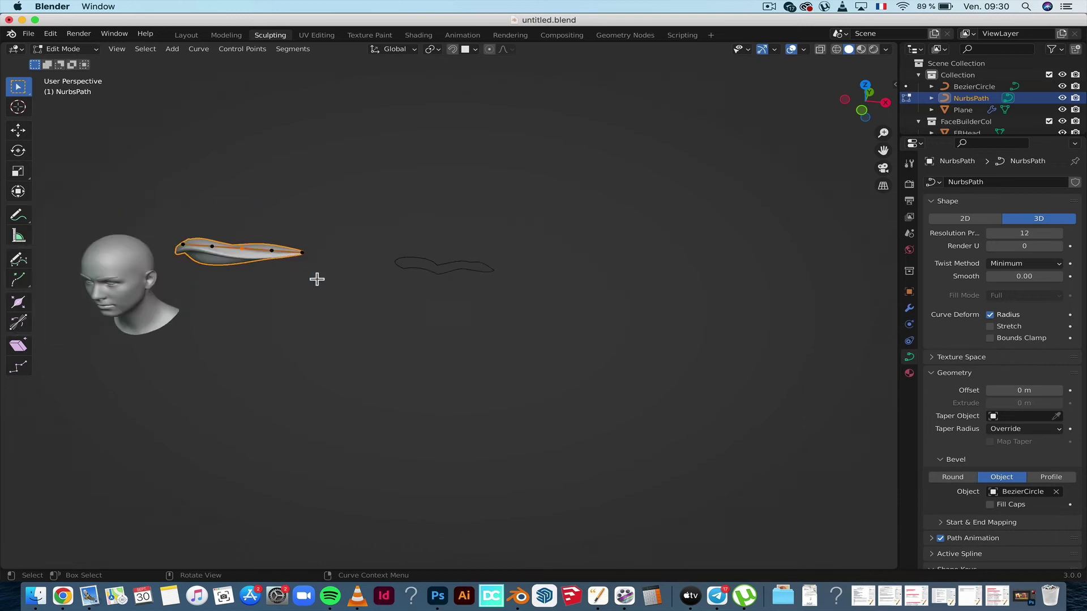
scroll(315, 279, down, 4)
key(ctrl+z)
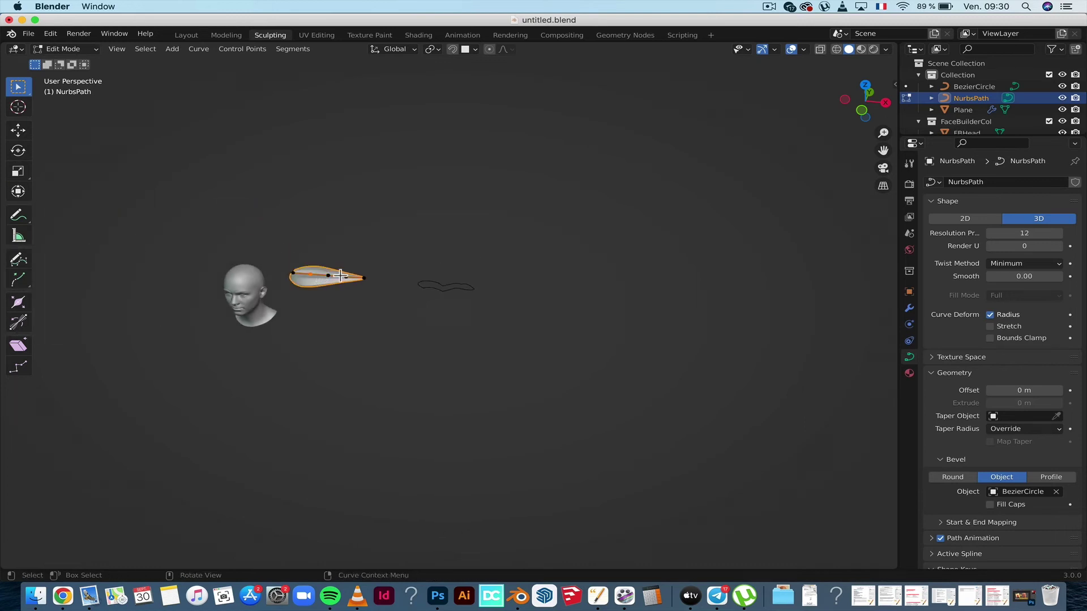
key(Tab)
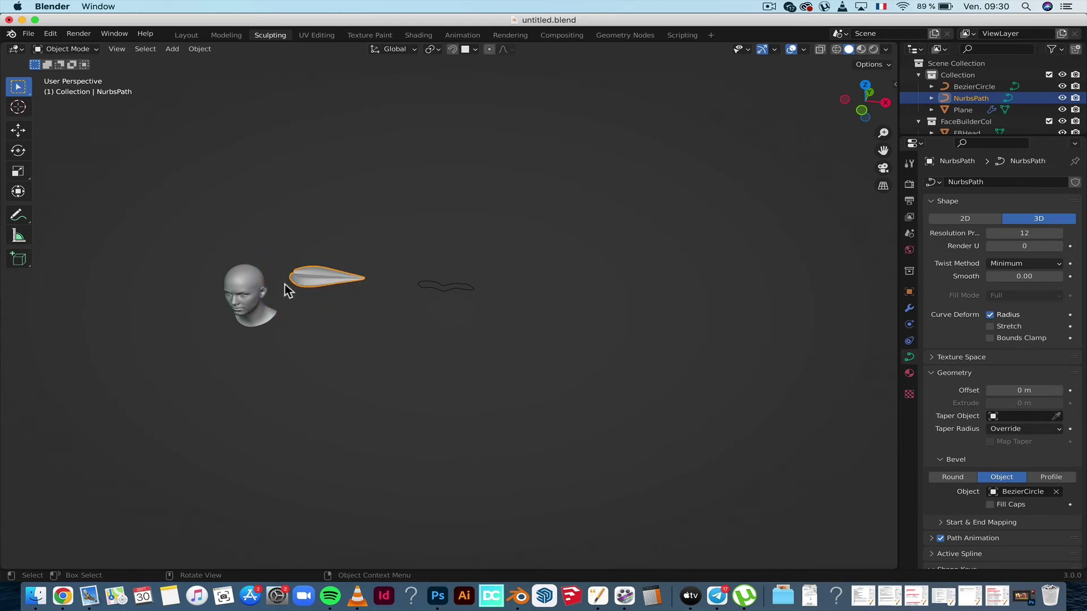
Duplicate the strand as NurbsPath.001 and move it over the head in front view.
key(shift+d)
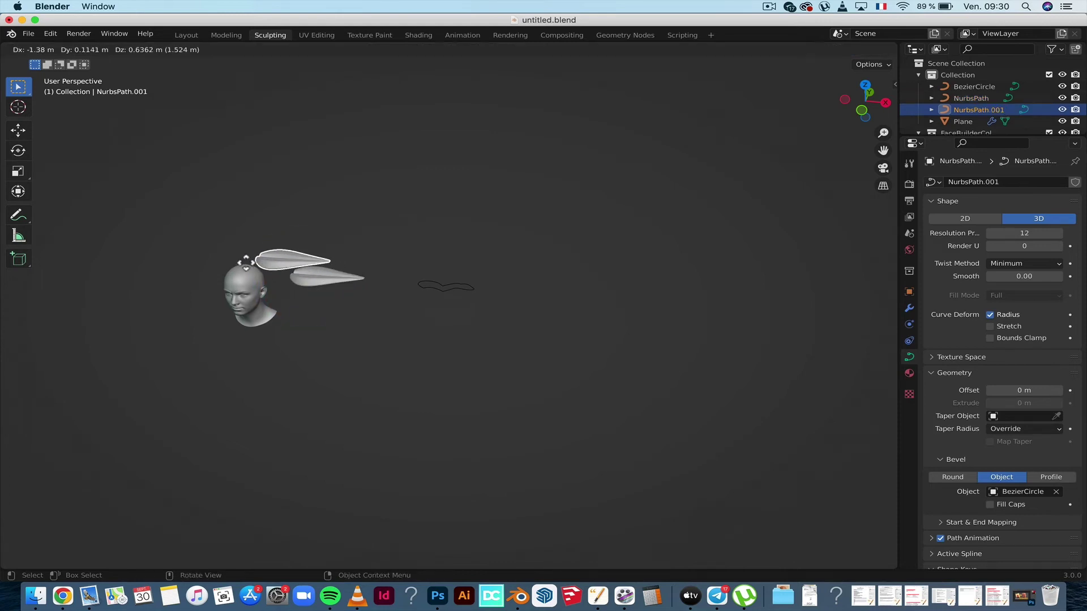
click(224, 225)
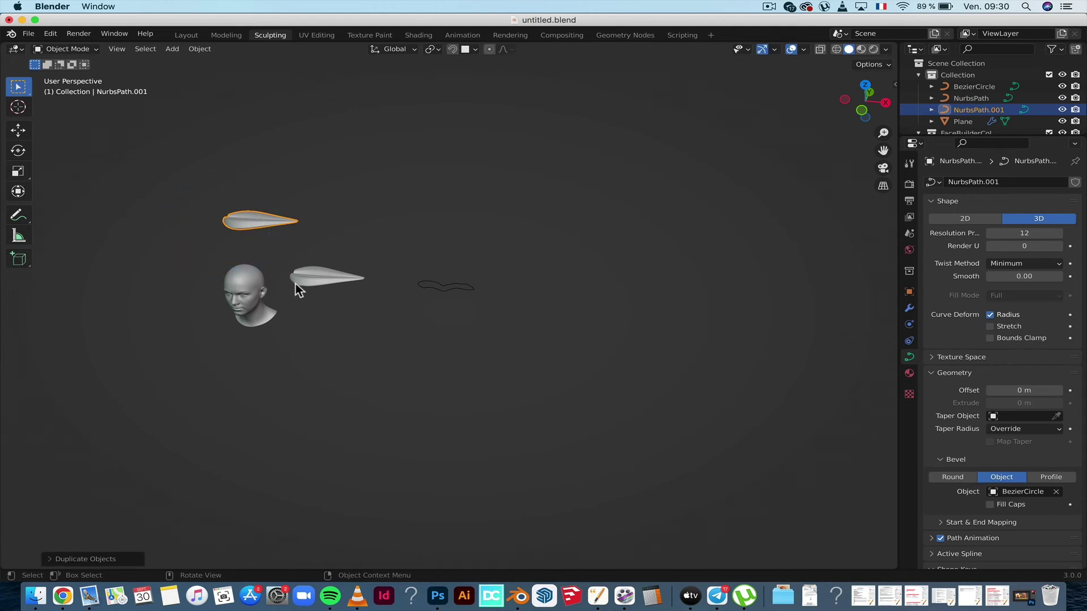
scroll(300, 273, up, 2)
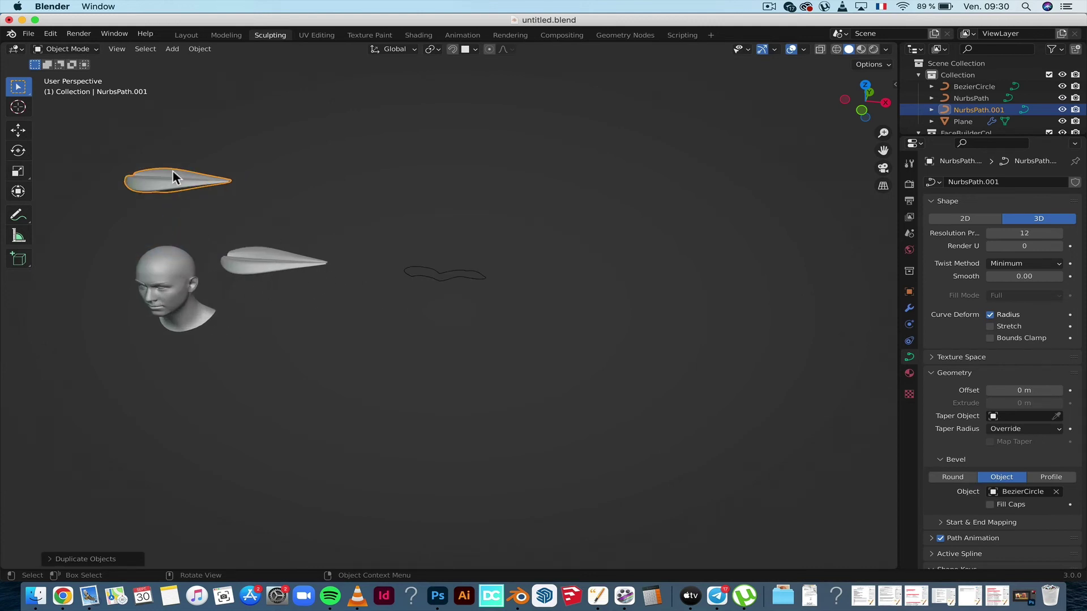
scroll(275, 300, down, 3)
scroll(167, 271, up, 3)
key(alt+a)
shift+middle_drag(227, 192, 592, 241)
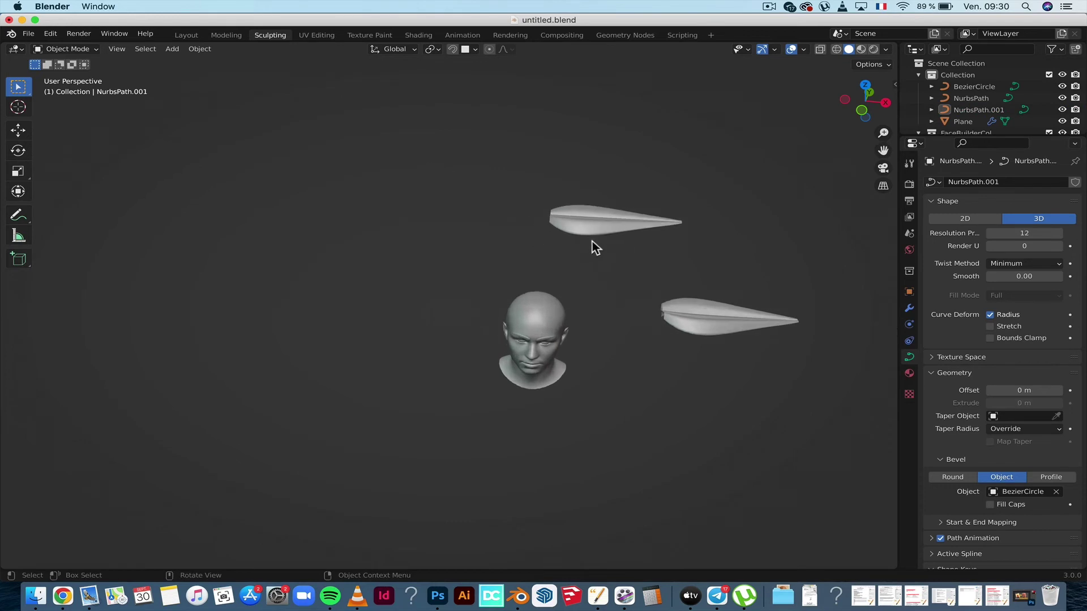
key(KP_1)
click(589, 284)
key(g)
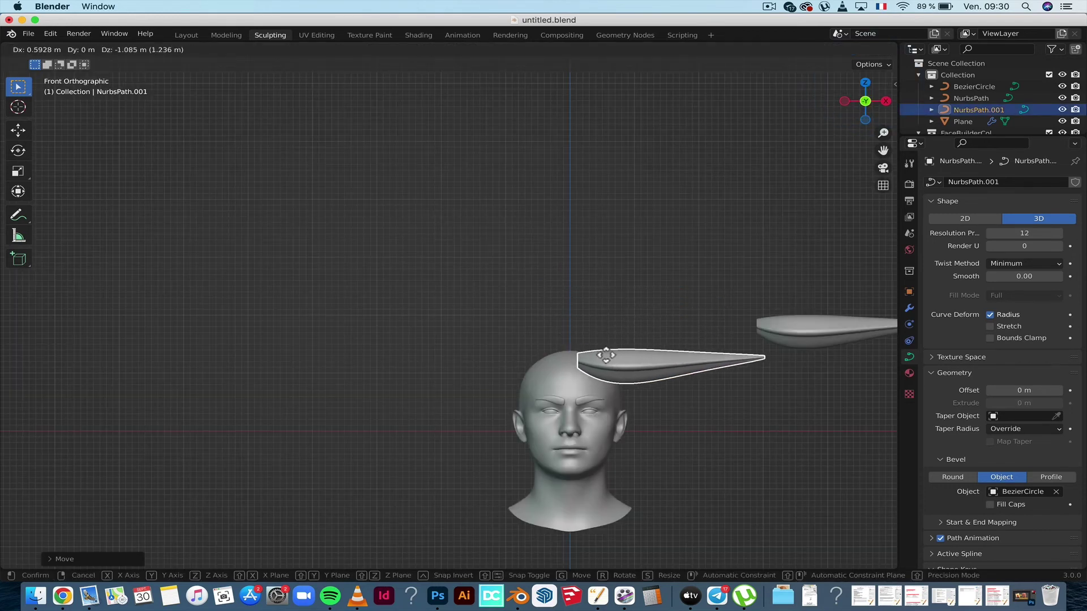
click(603, 355)
From the right-side view, set the NurbsPath.001 copy down onto the scalp.
drag(872, 100, 886, 105)
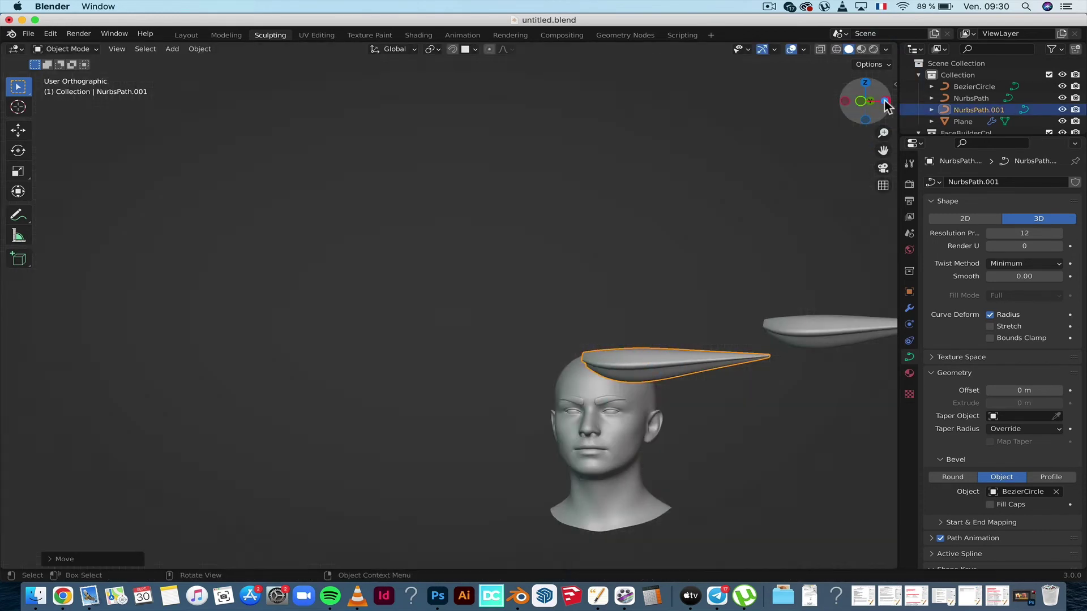
click(886, 102)
key(g)
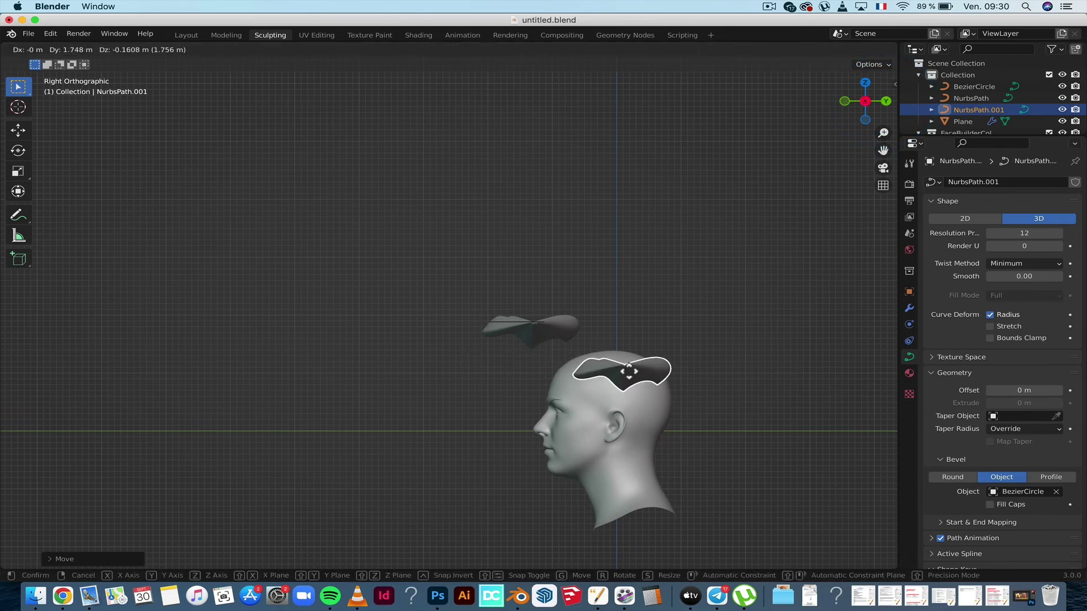
click(629, 371)
Scale the copied strand down to about 0.95 and enter Edit Mode.
mouse_move(862, 102)
mouse_down()
mouse_move(684, 280)
mouse_move(771, 280)
mouse_move(756, 283)
mouse_up()
scroll(671, 340, down, 3)
scroll(668, 339, up, 4)
scroll(666, 345, up, 3)
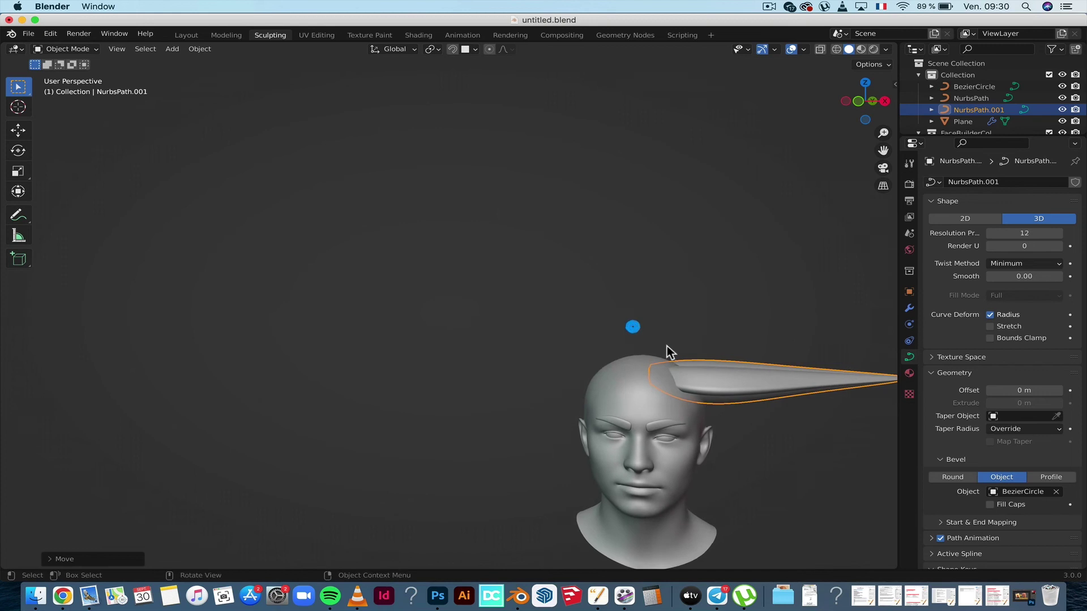
scroll(706, 357, down, 2)
key(s)
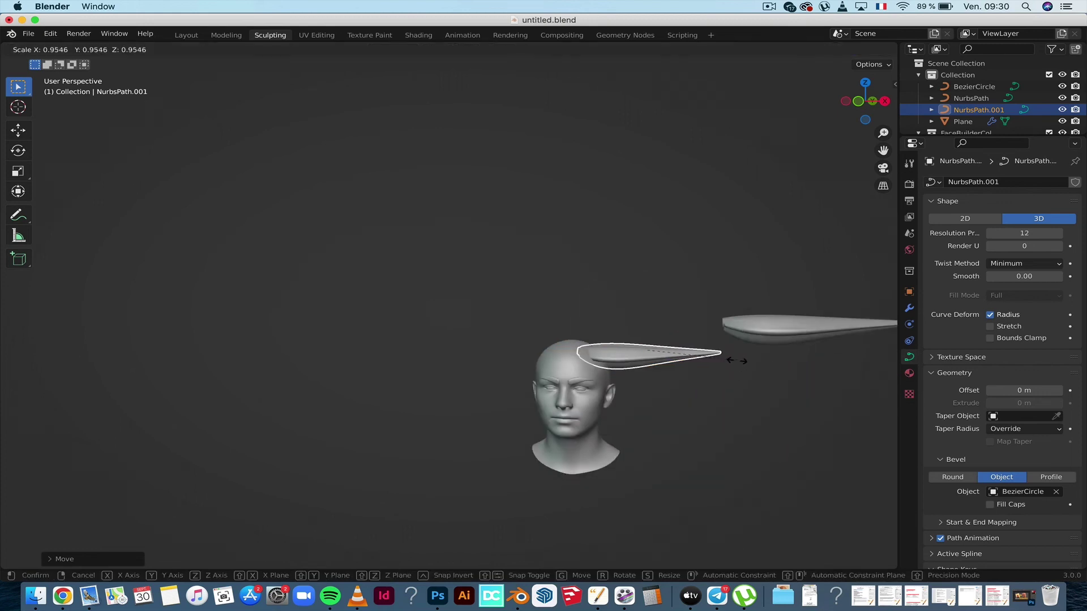
click(716, 364)
middle_drag(689, 354, 871, 390)
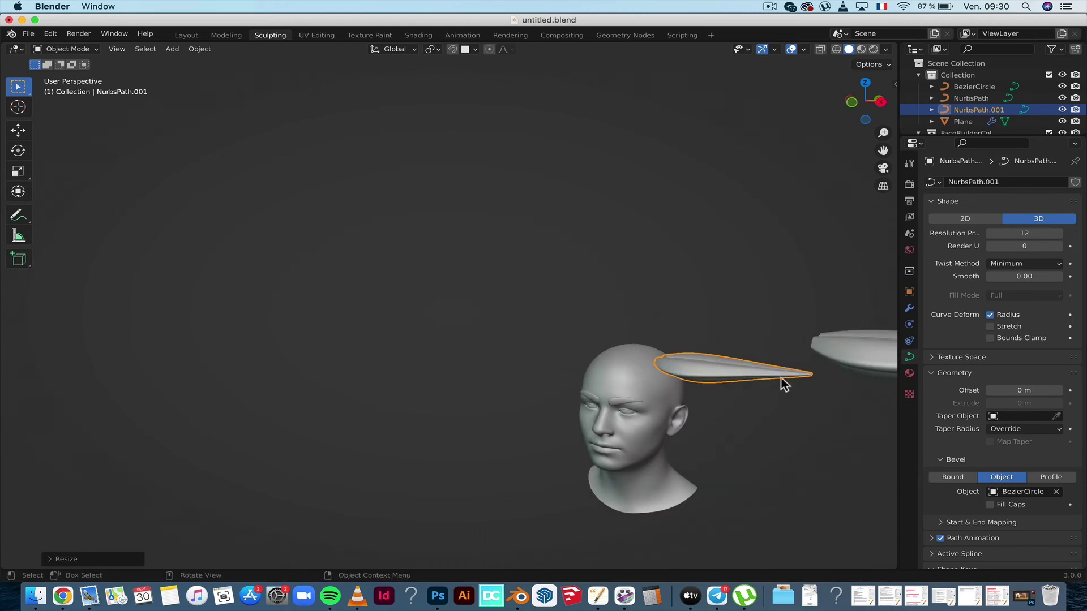
key(Tab)
Save the file and thin the strand's end control point with Alt+S.
click(822, 389)
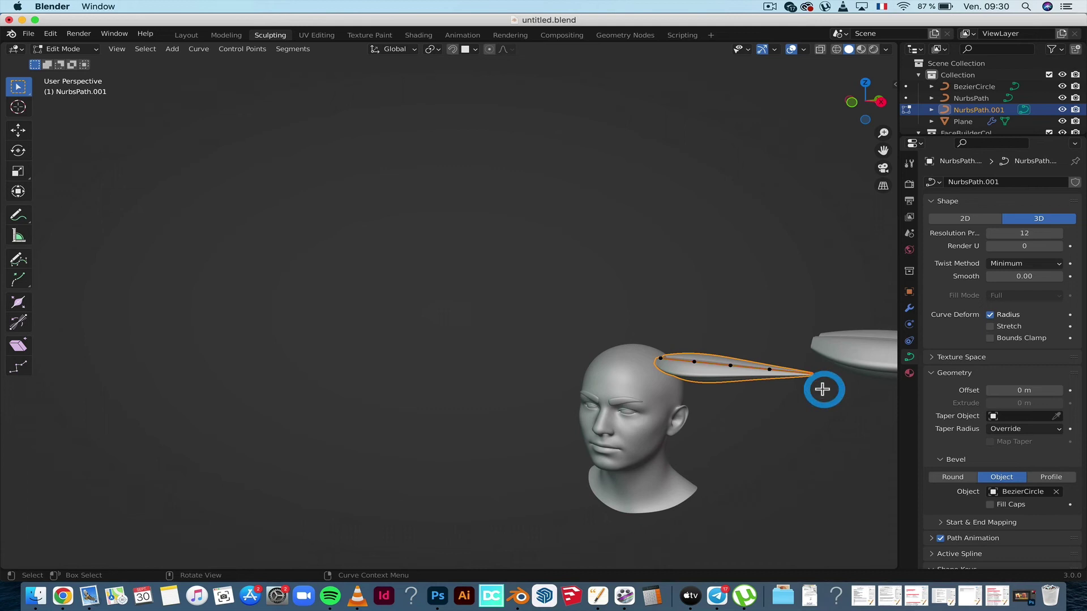
key(ctrl+s)
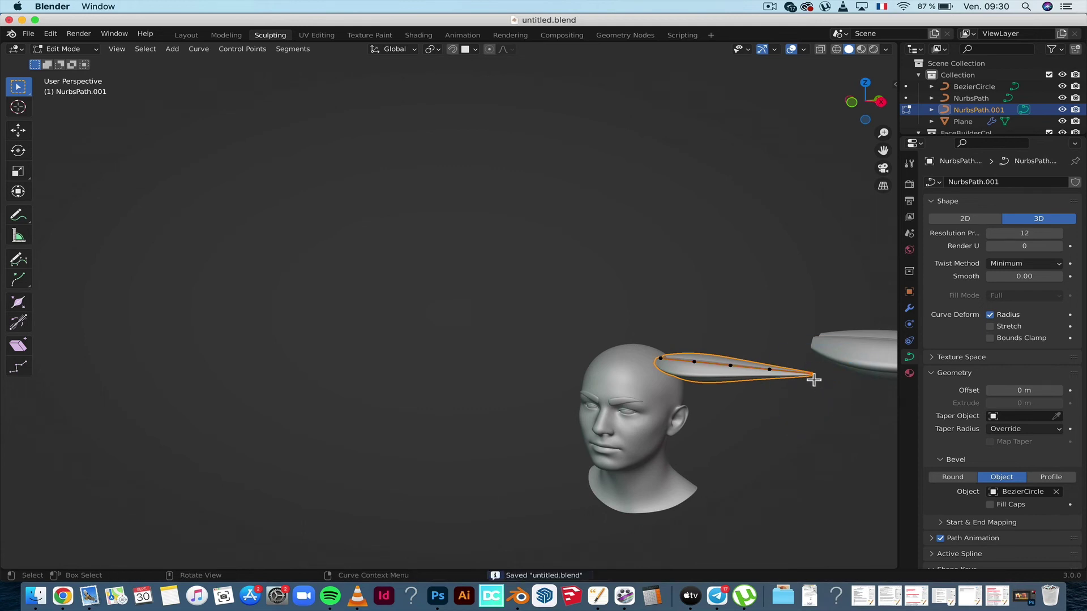
key(alt+s)
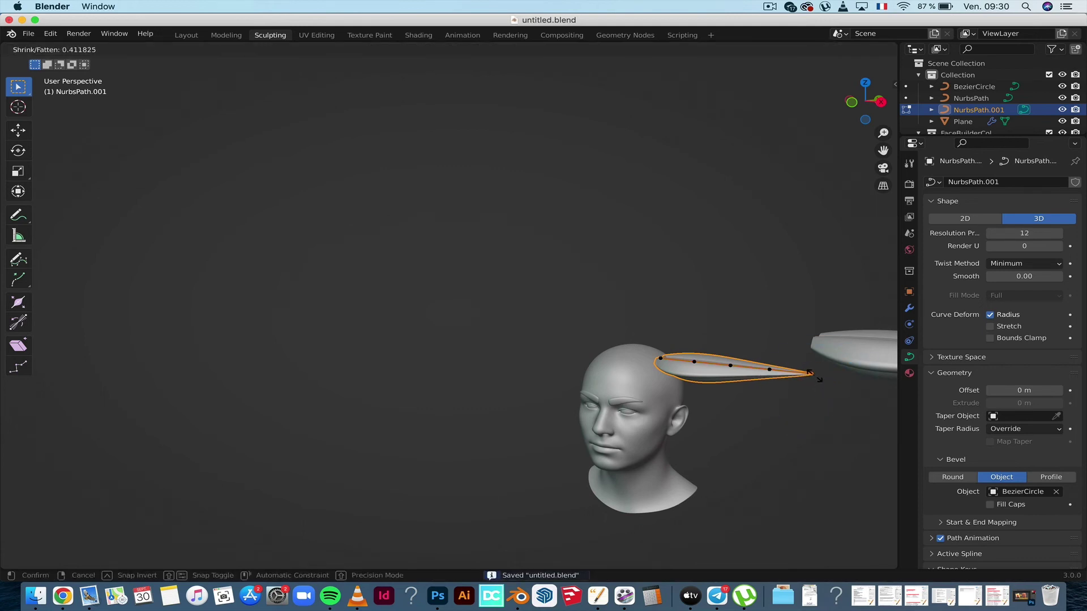
click(811, 374)
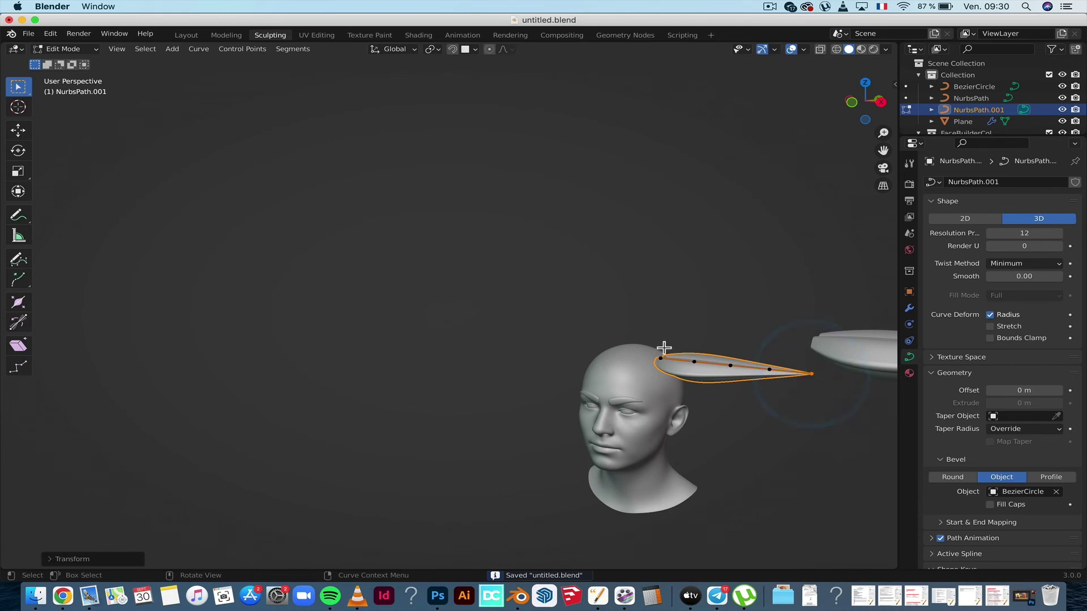
In Object Mode, shrink the whole strand and move it forward onto the head.
key(Tab)
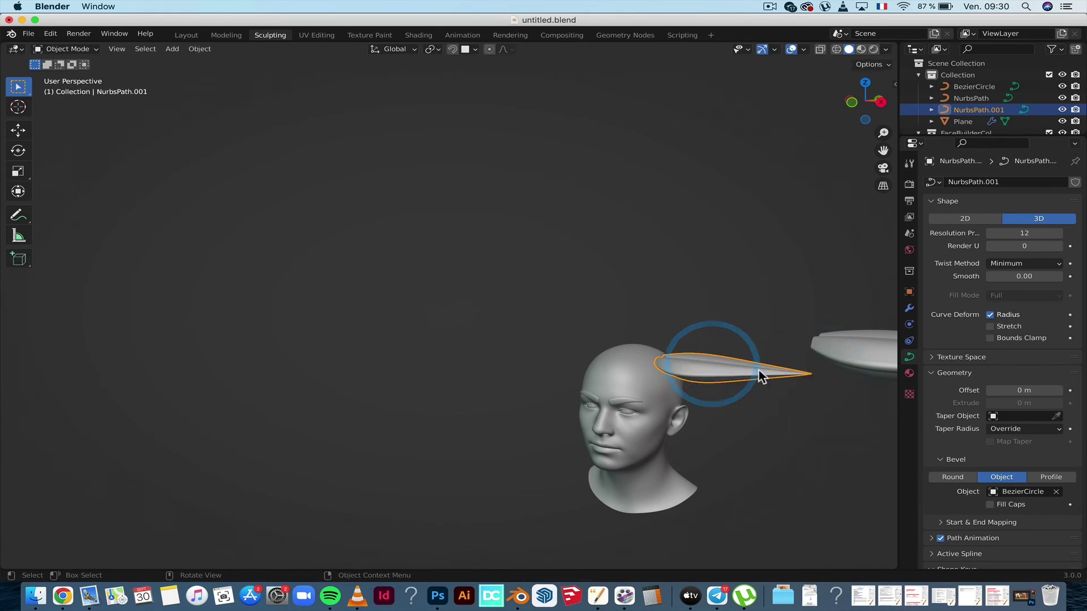
key(s)
click(774, 377)
key(g)
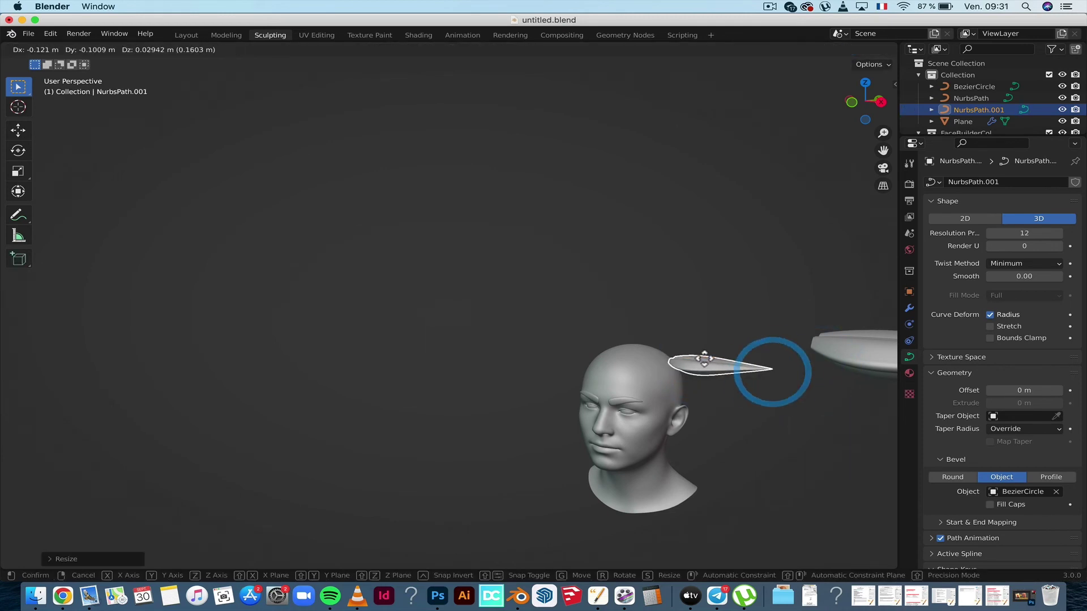
click(680, 365)
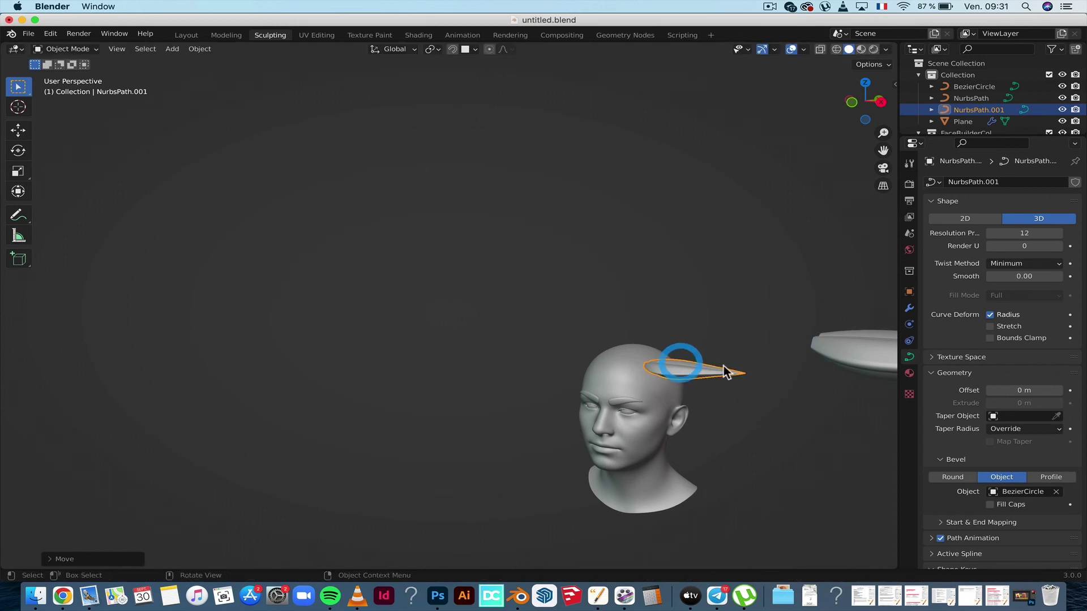
Lower the tip point and raise a middle point to arch the strand.
key(Tab)
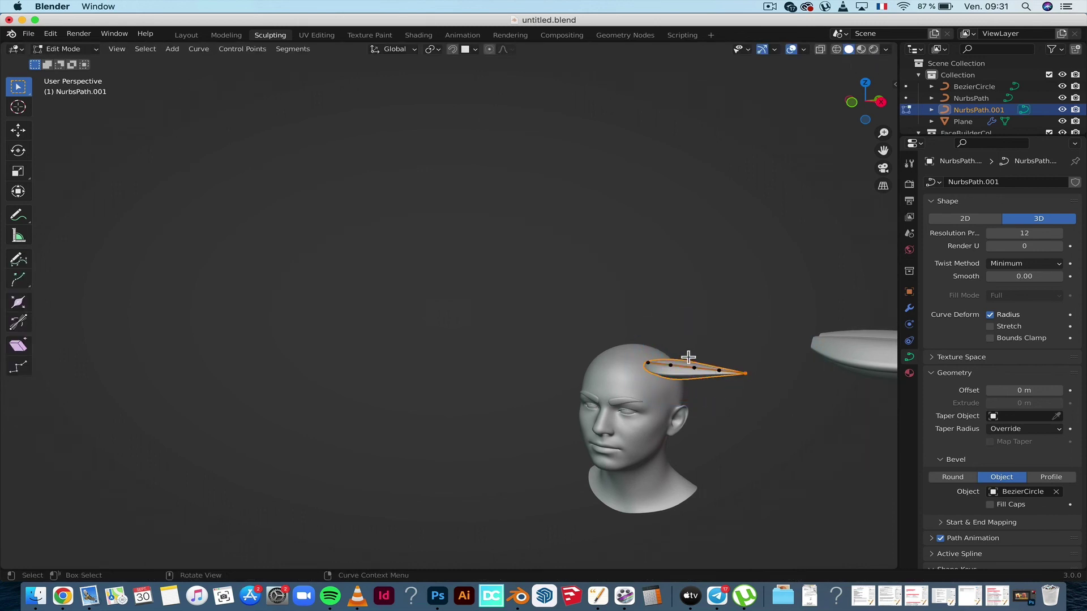
click(759, 384)
key(g)
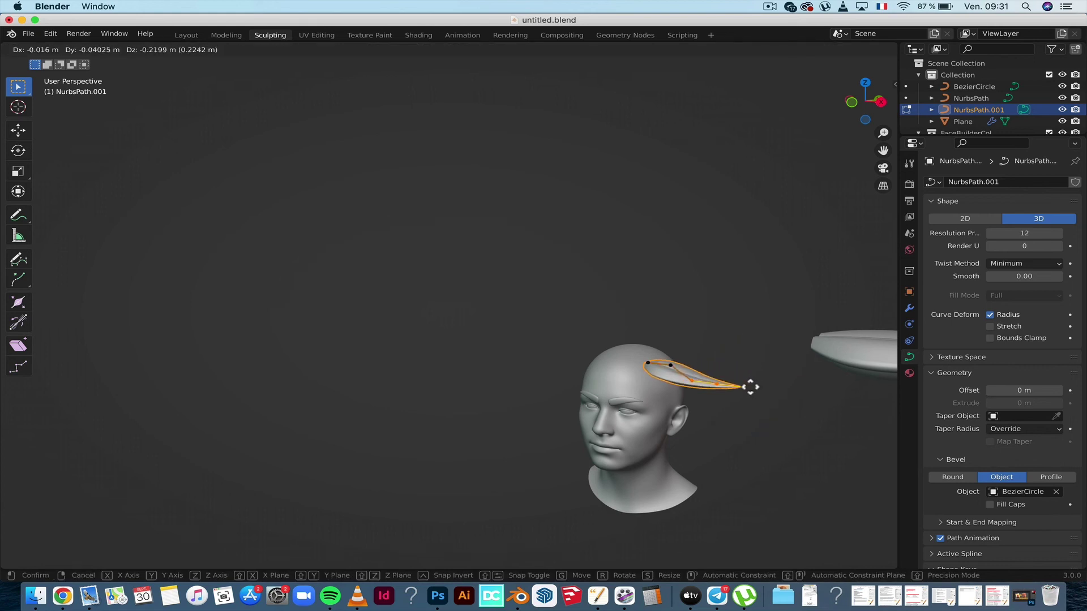
click(743, 396)
drag(667, 357, 677, 368)
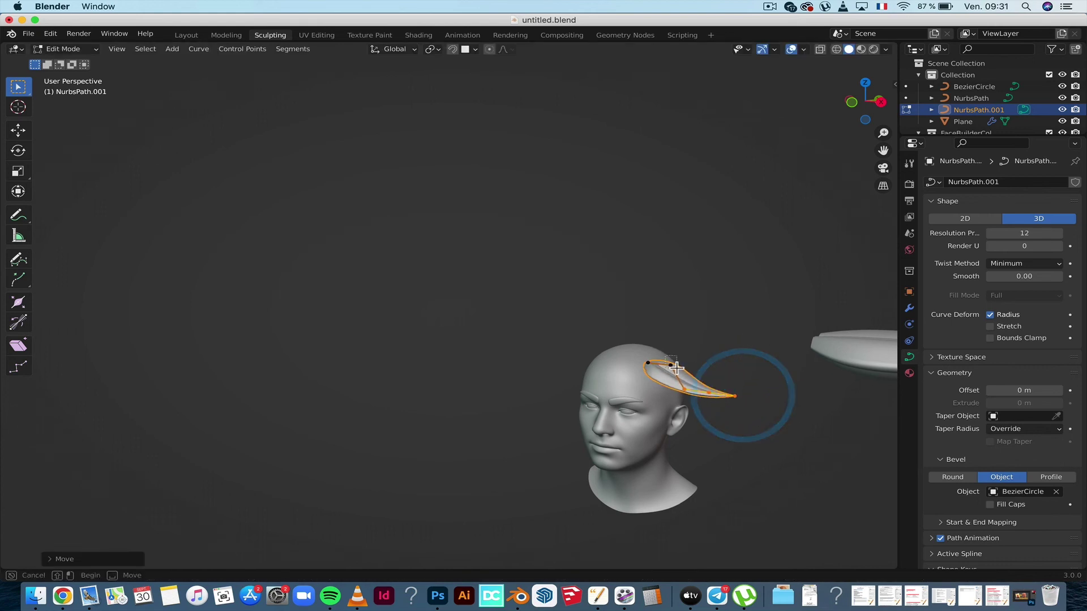
key(g)
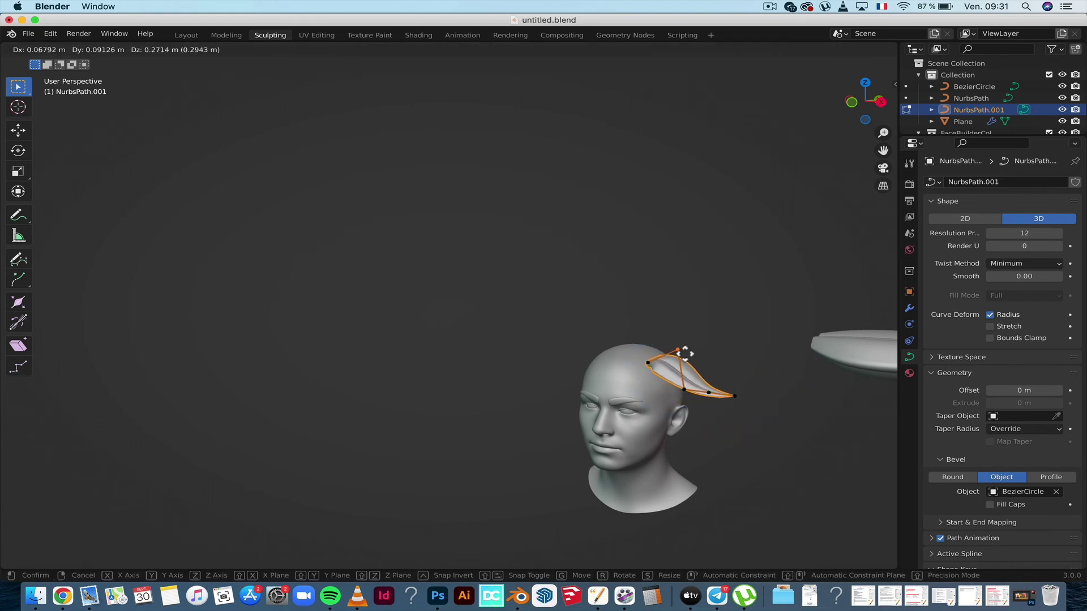
click(685, 354)
click(758, 406)
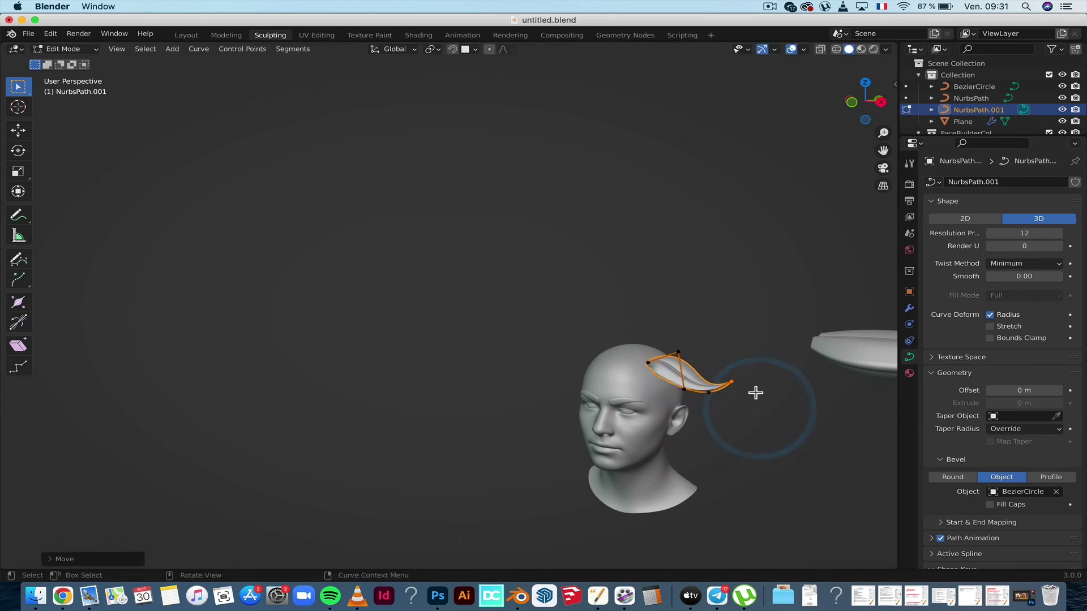
middle_drag(755, 392, 740, 357)
click(710, 364)
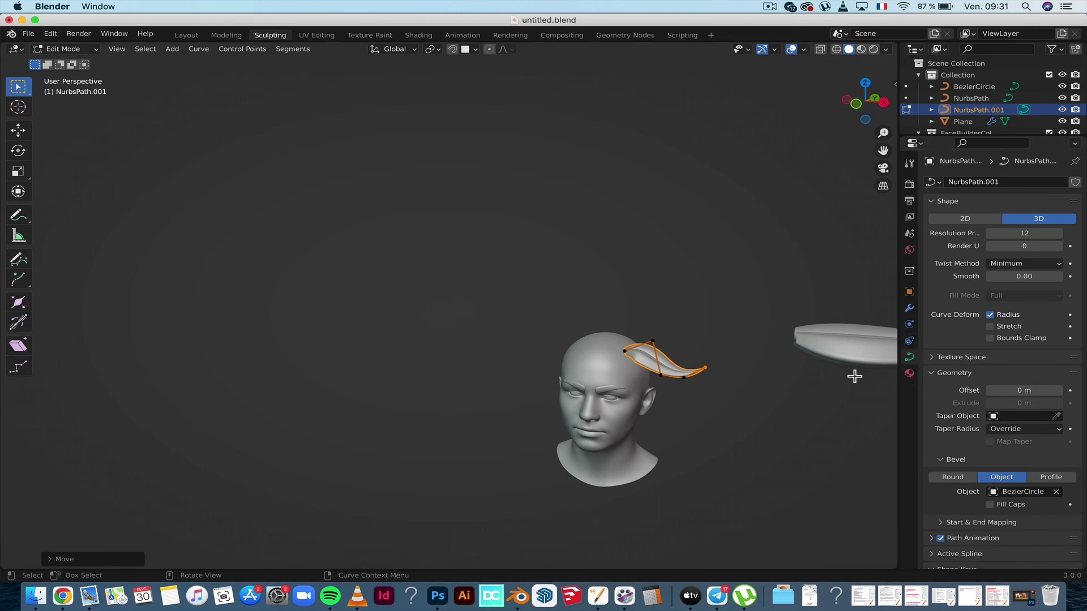
Add a Mirror modifier to NurbsPath.001 with FBHead as mirror object, then exit Edit Mode.
click(909, 308)
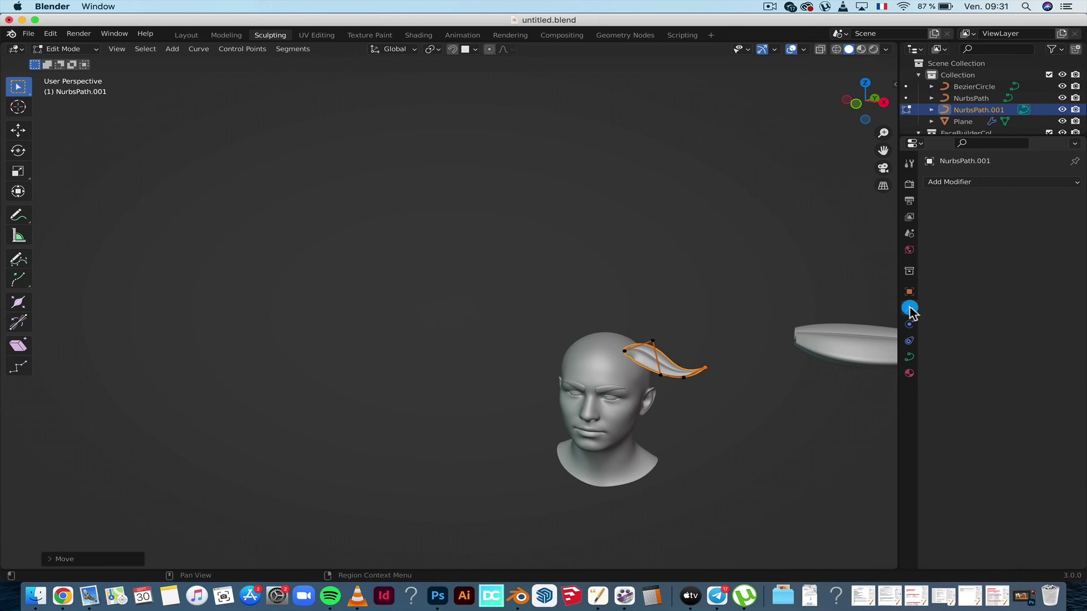
click(970, 182)
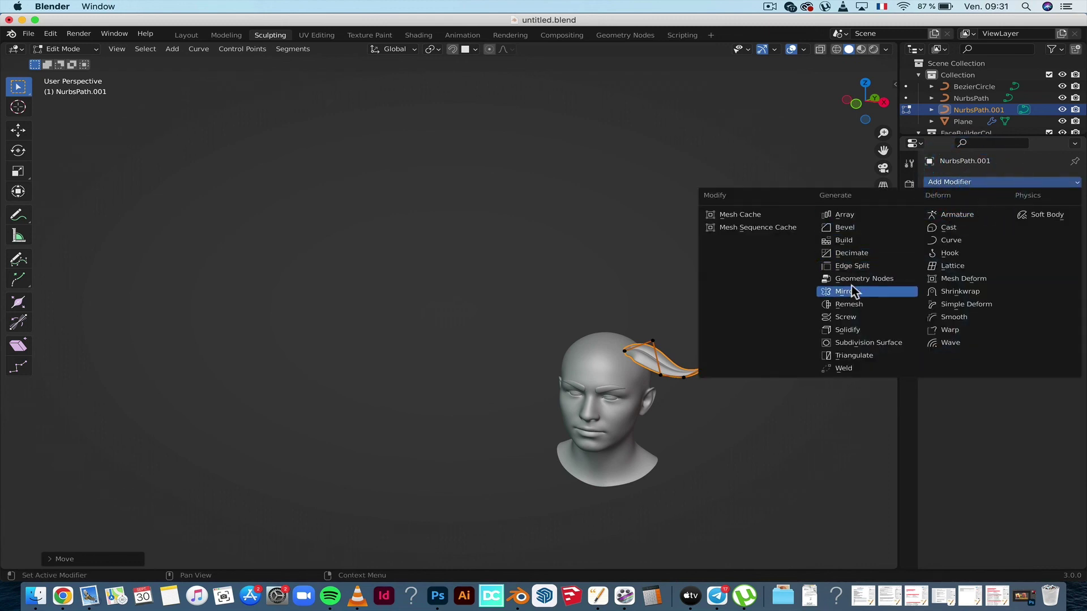
click(848, 290)
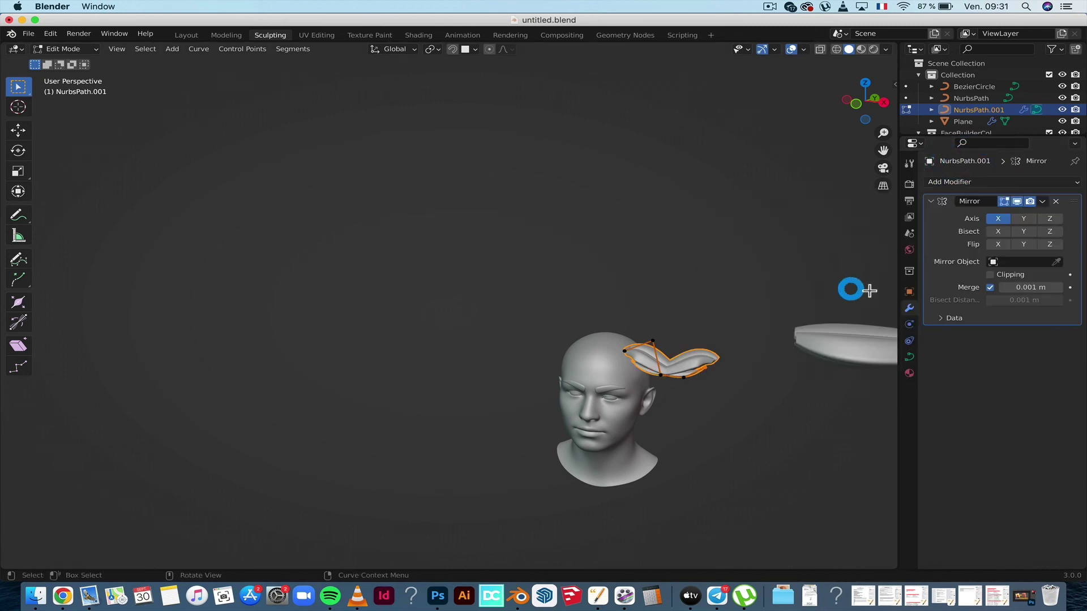
click(1010, 264)
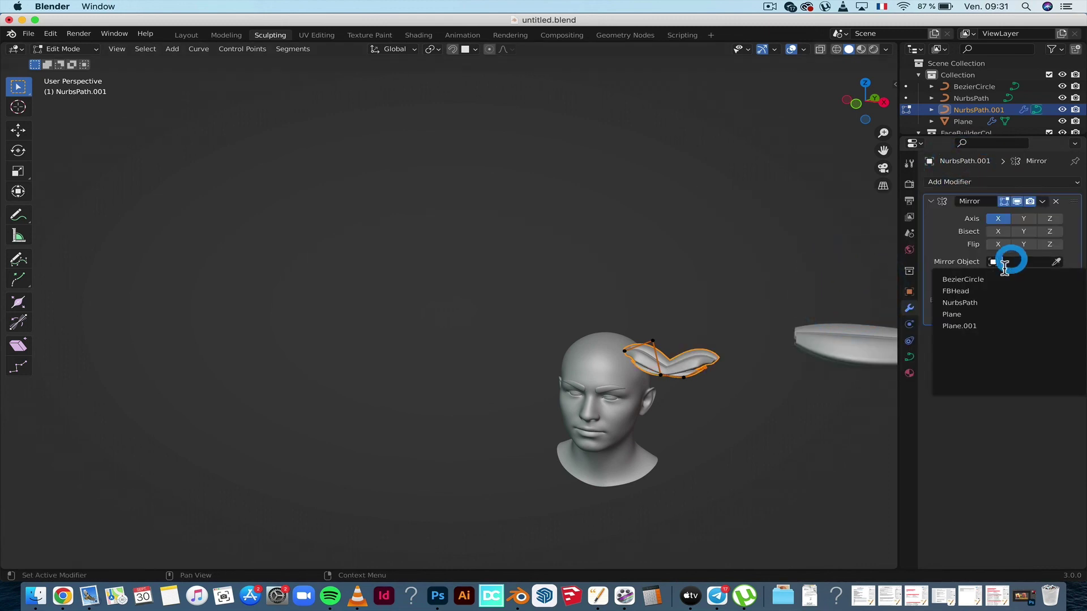
click(965, 292)
mouse_move(702, 352)
middle_down()
mouse_move(553, 344)
mouse_move(662, 353)
middle_up()
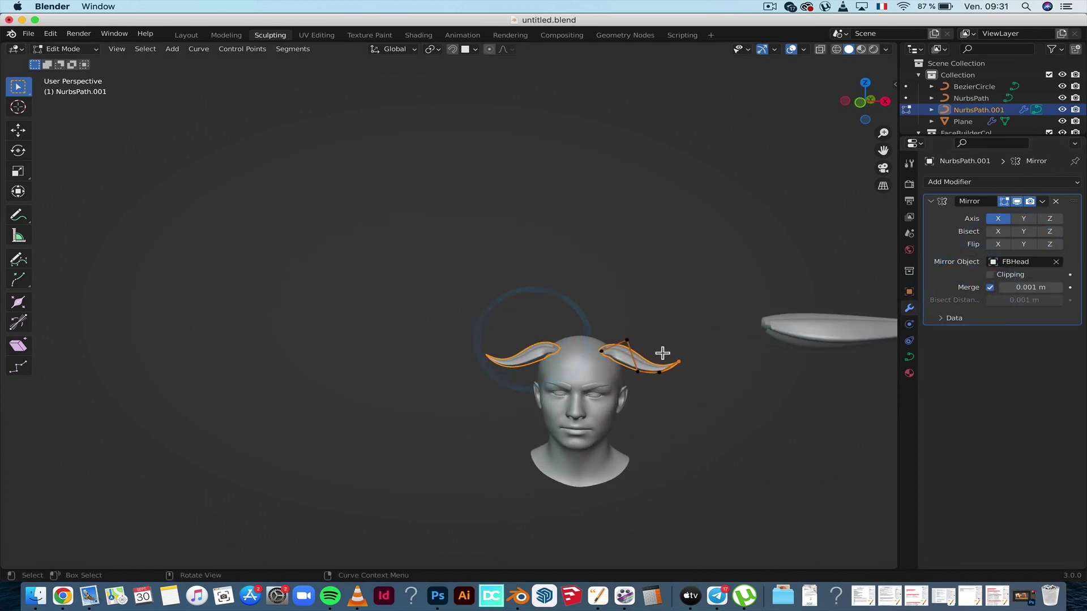
key(Tab)
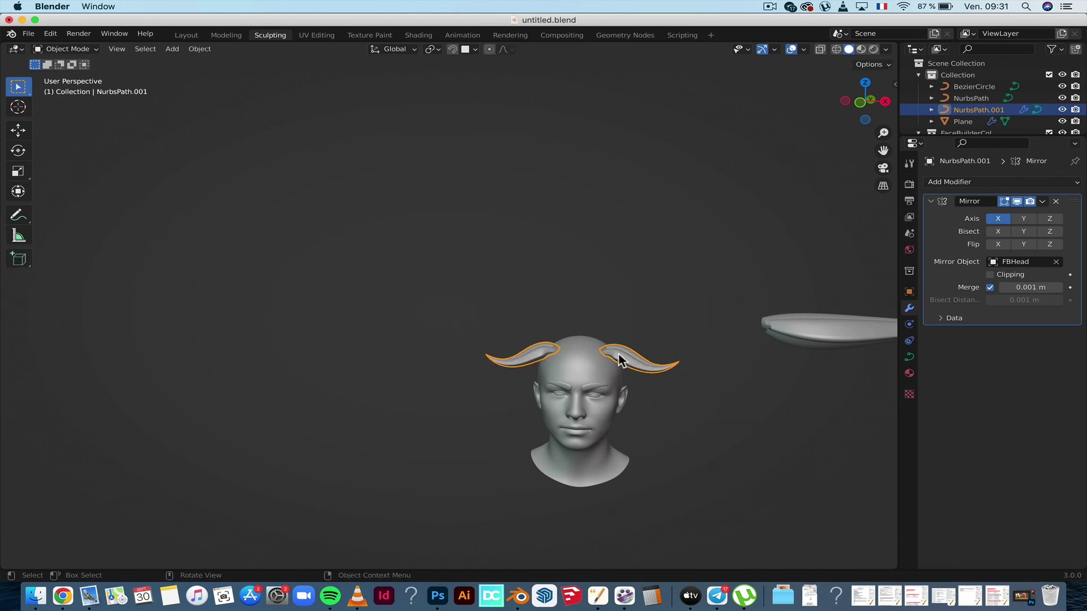
Duplicate the mirrored strand as NurbsPath.002, offset it and rotate it slightly.
key(shift+d)
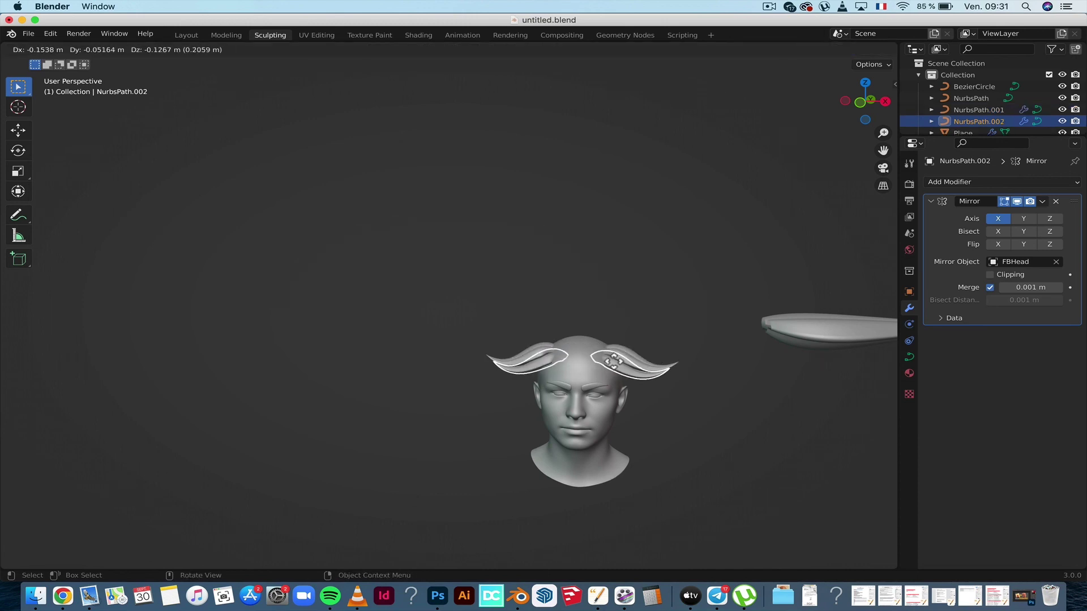
click(616, 360)
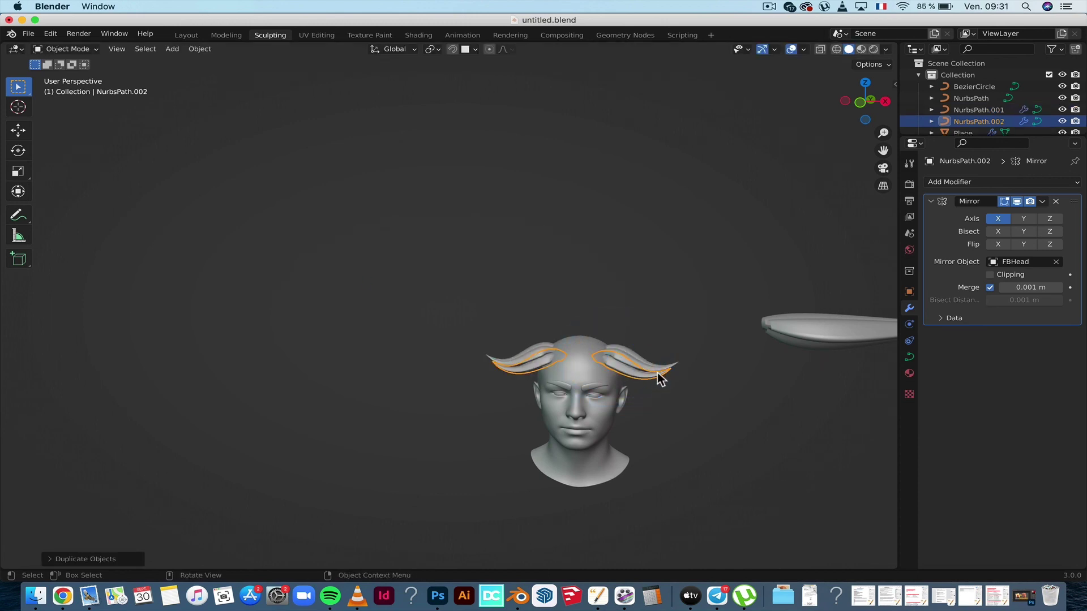
click(18, 150)
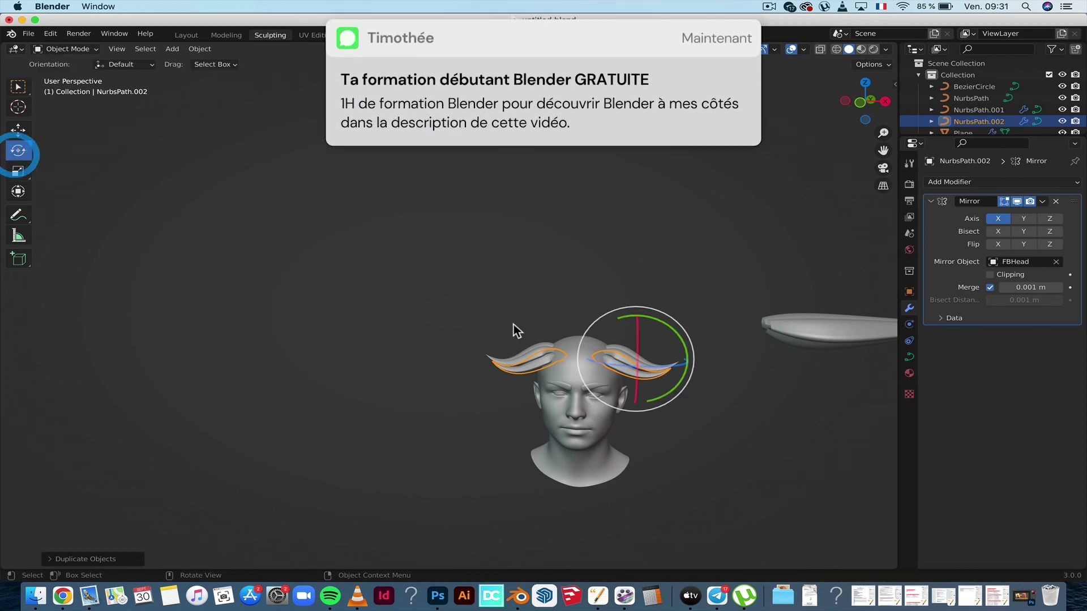
drag(594, 361, 600, 366)
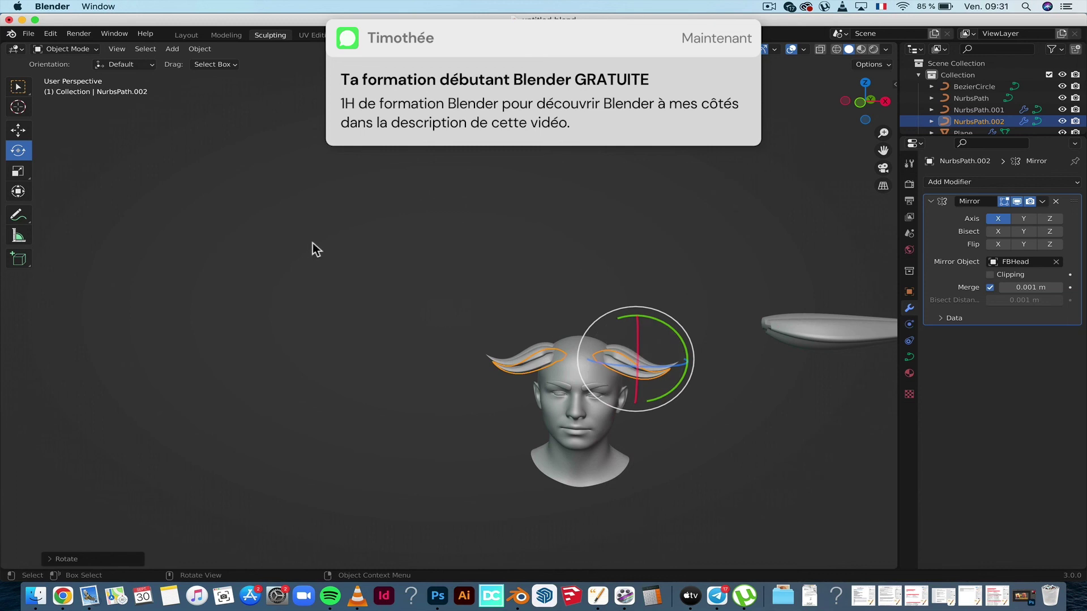
key(Tab)
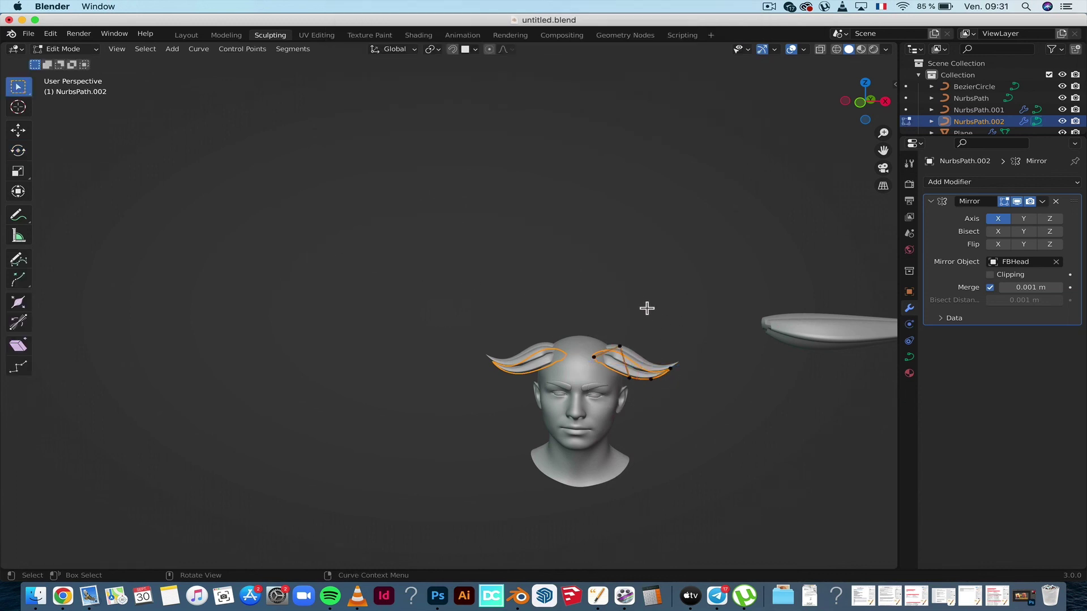